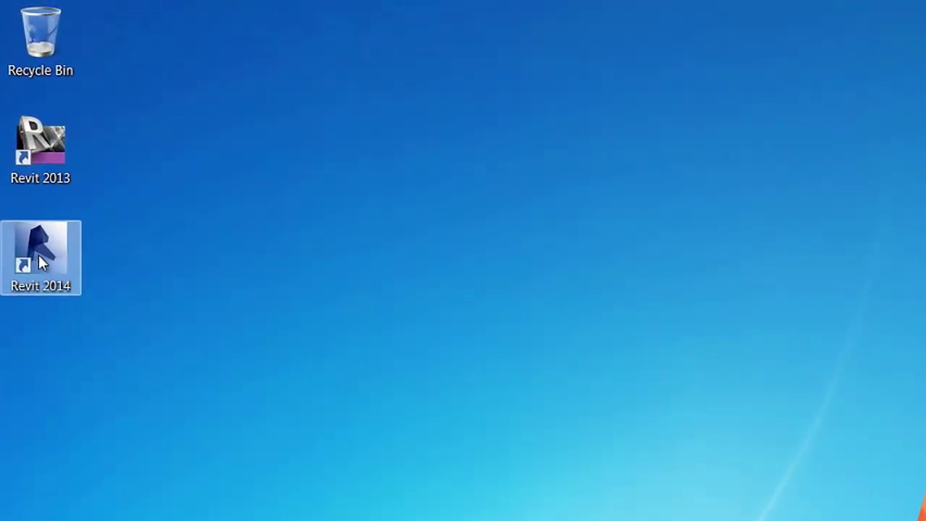
Step: Launch Revit 2014 from its desktop shortcut to reach the Recent Files start page
{"action": "double_click", "coordinate": [40, 262]}
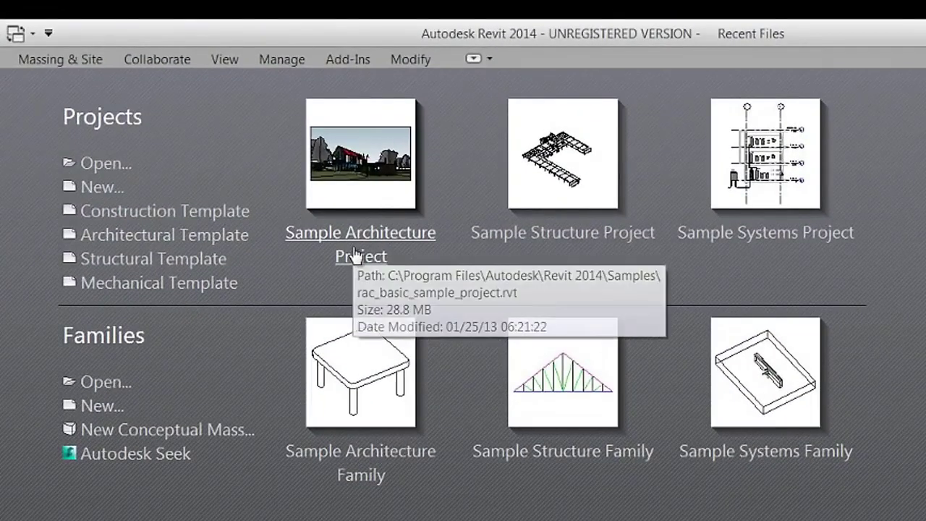
Step: Open the Sample Architecture Project and launch the Dulux Colour Atlas add-in
{"action": "left_click", "coordinate": [355, 255]}
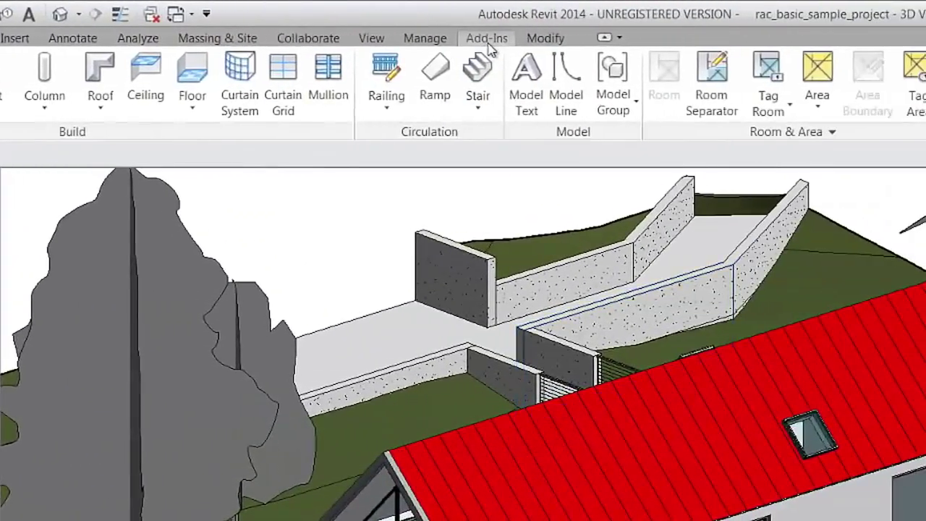
{"action": "left_click", "coordinate": [747, 38]}
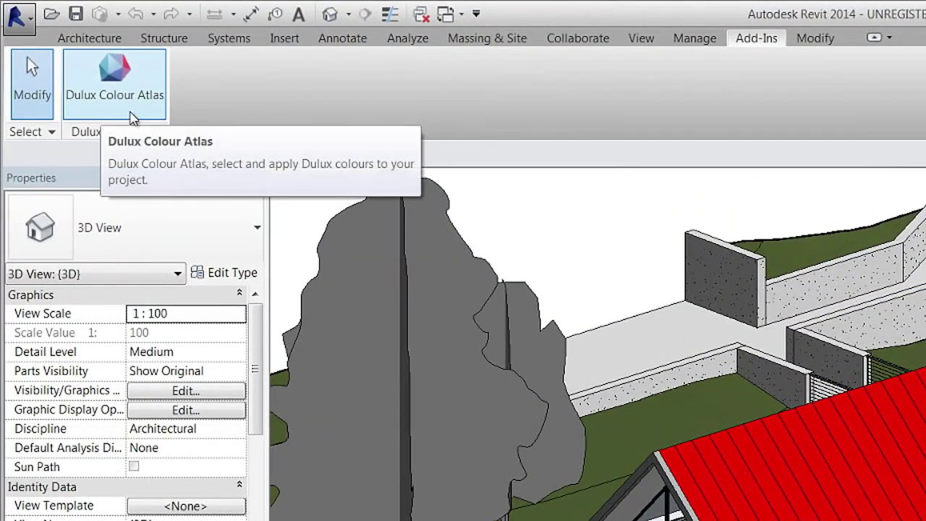
{"action": "left_click", "coordinate": [132, 118]}
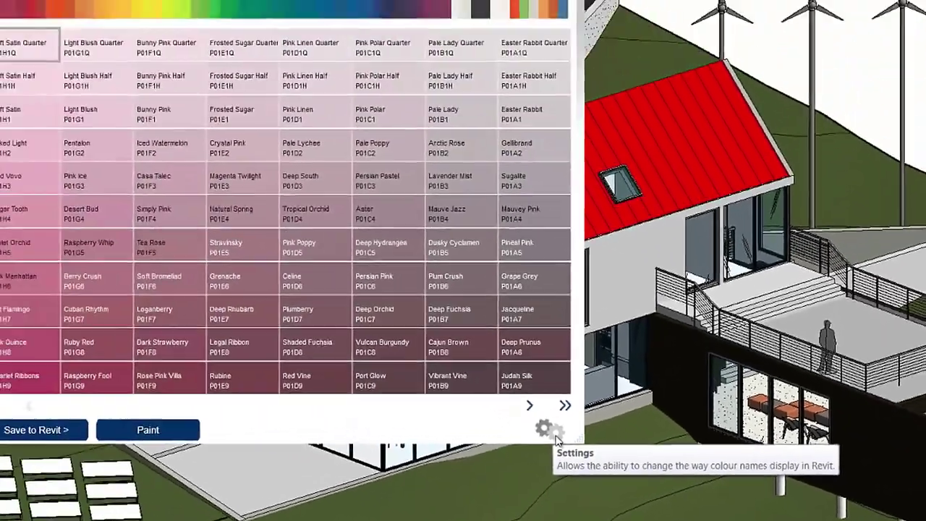
{"action": "left_click", "coordinate": [425, 373]}
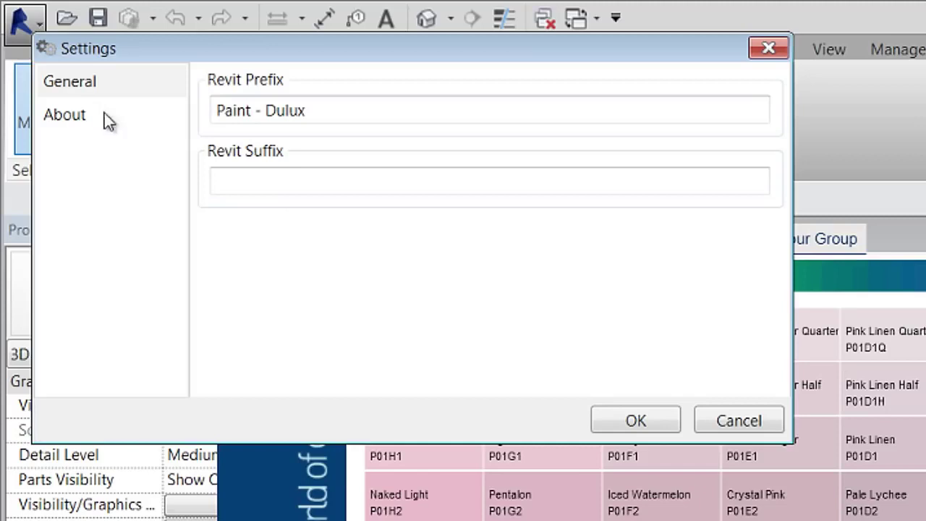
{"action": "left_click", "coordinate": [103, 114]}
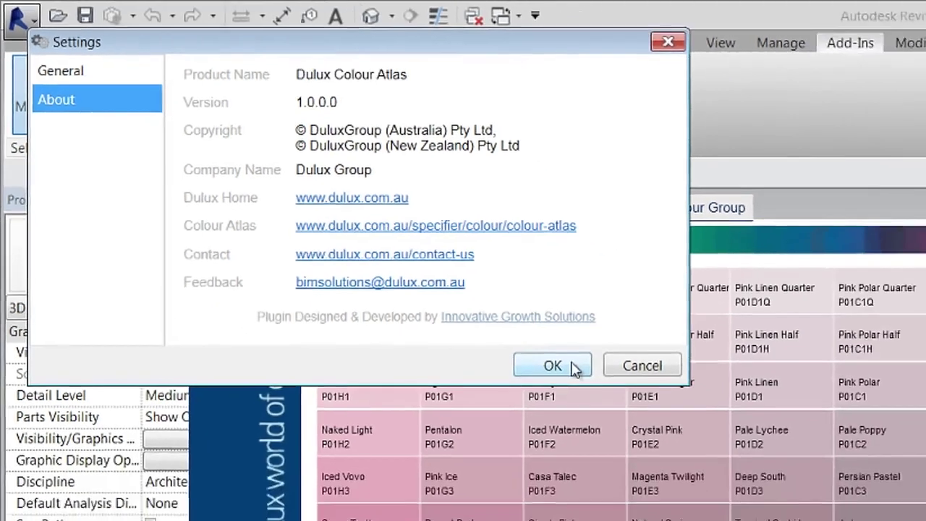
{"action": "left_click", "coordinate": [659, 423]}
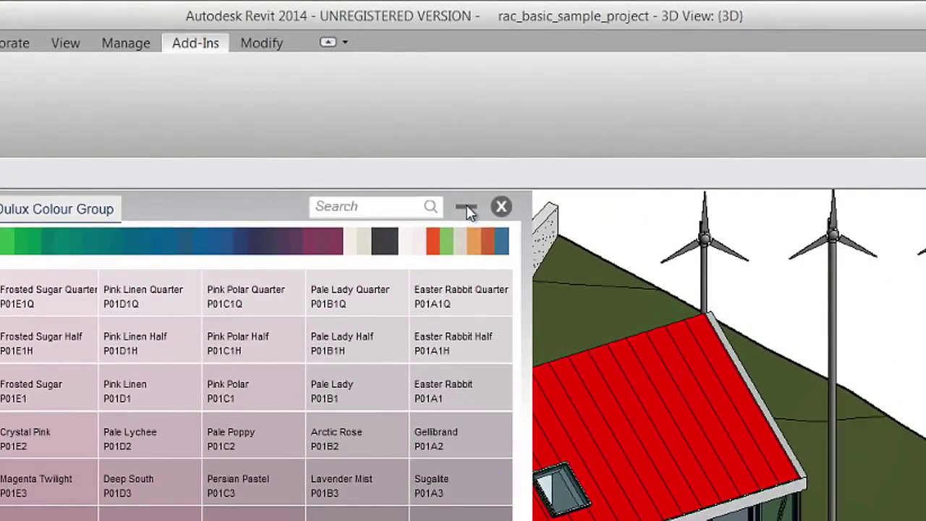
{"action": "left_click", "coordinate": [467, 210]}
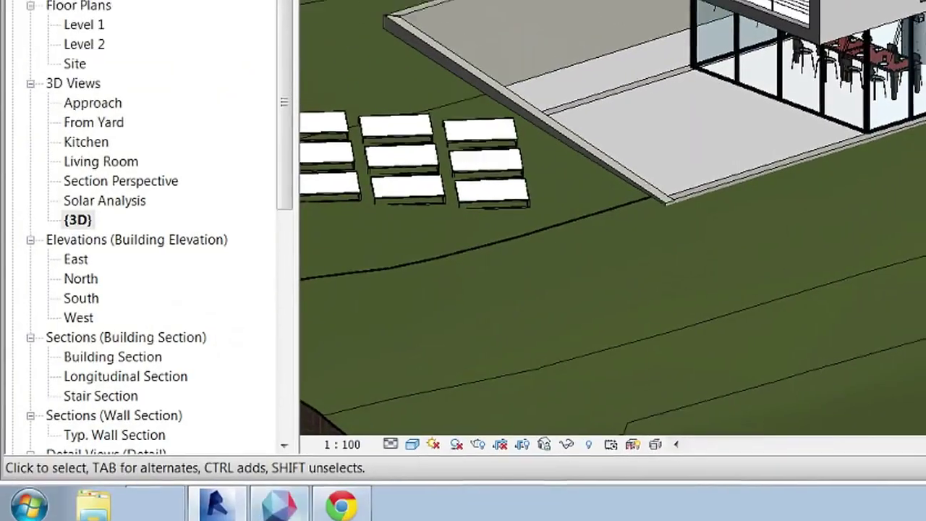
{"action": "left_click", "coordinate": [283, 499]}
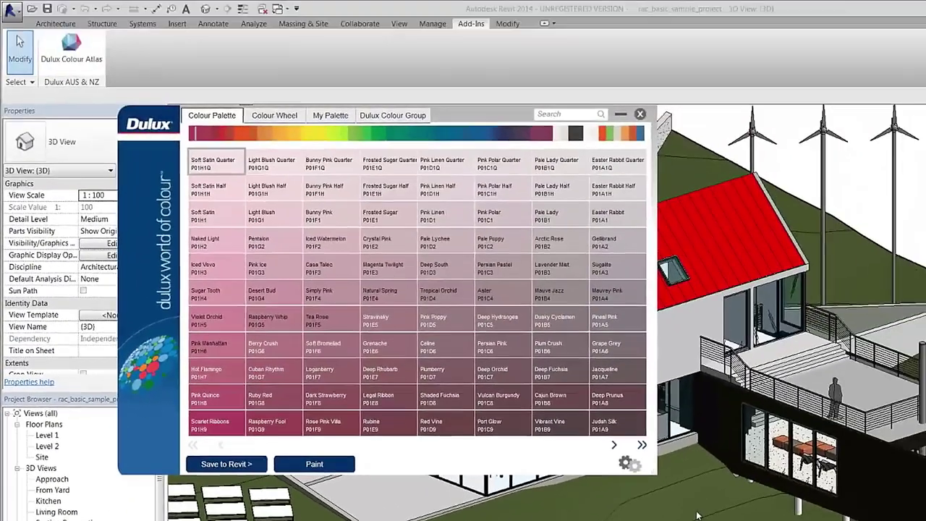
{"action": "left_click_drag", "start_coordinate": [229, 133], "coordinate": [661, 142]}
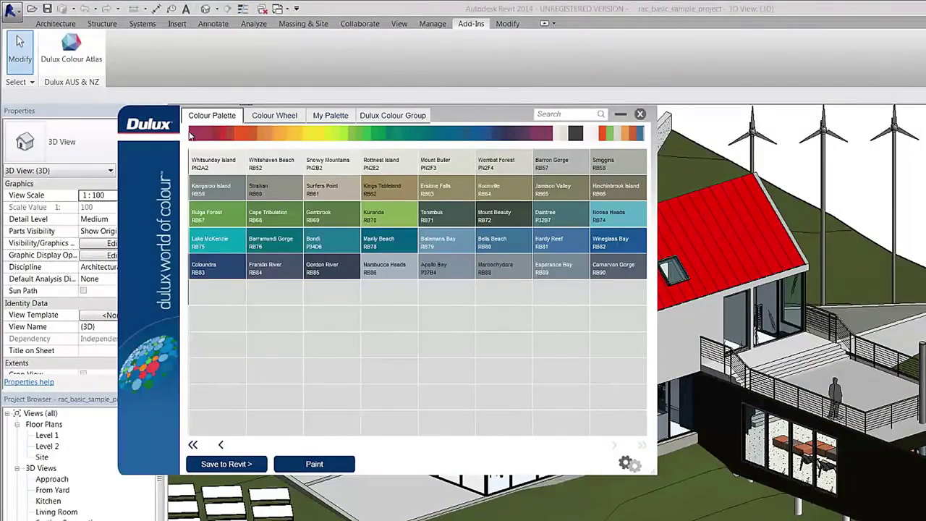
{"action": "left_click", "coordinate": [192, 135]}
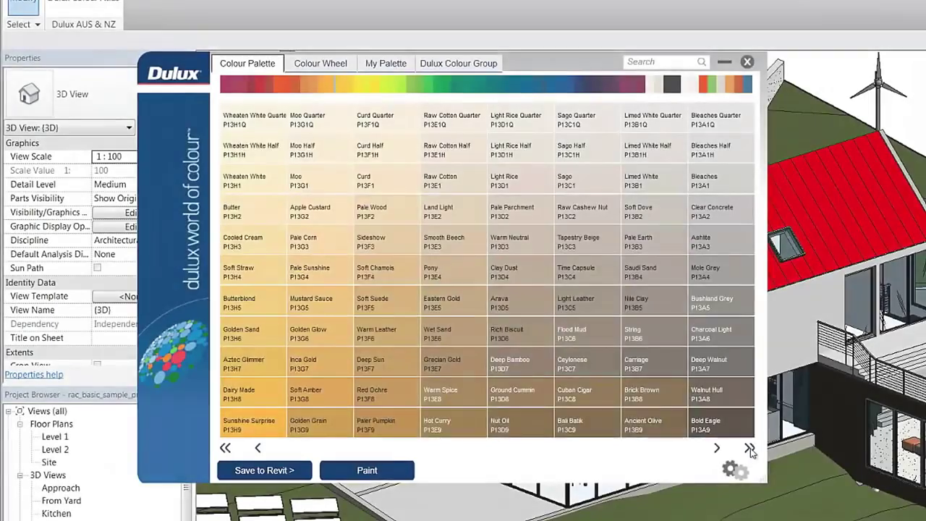
{"action": "left_click", "coordinate": [717, 447]}
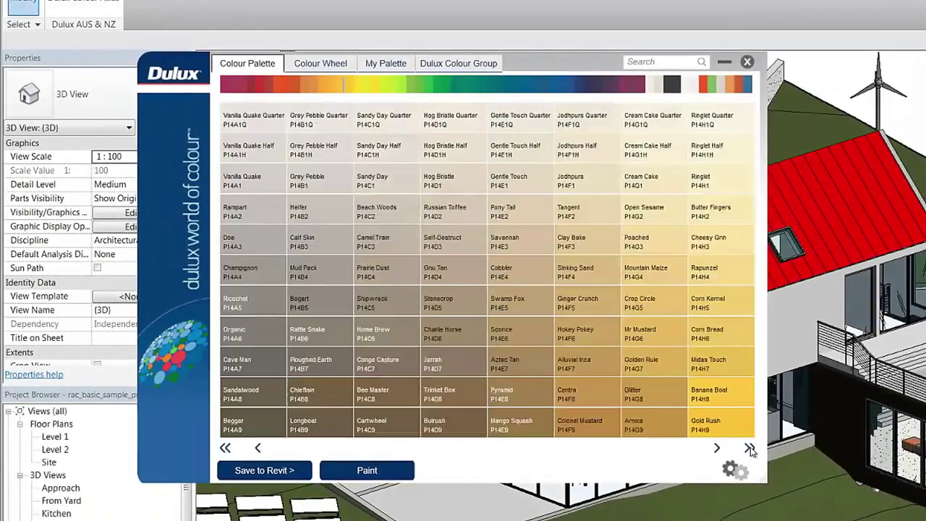
{"action": "left_click", "coordinate": [750, 449]}
{"action": "left_click", "coordinate": [749, 449]}
{"action": "left_click", "coordinate": [750, 449]}
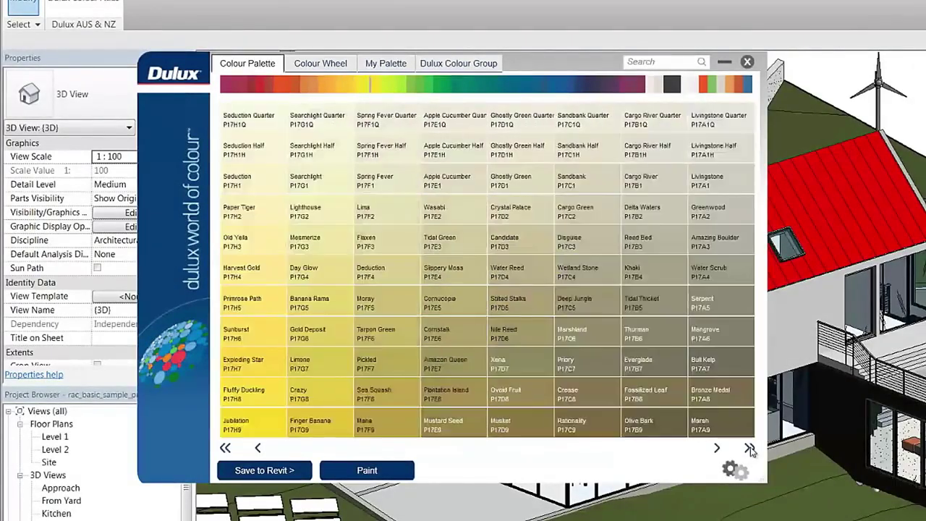
{"action": "left_click", "coordinate": [750, 449]}
{"action": "left_click", "coordinate": [750, 449]}
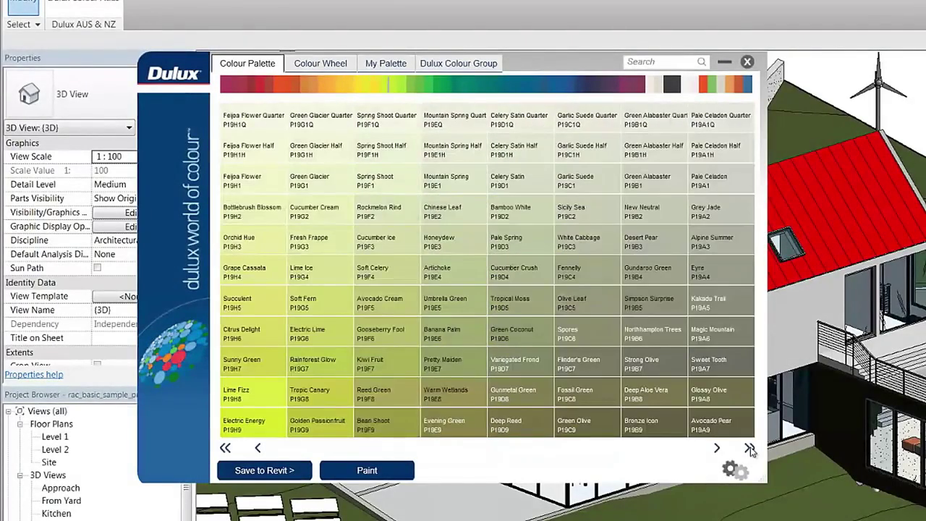
{"action": "scroll", "coordinate": [518, 210], "scroll_direction": "down", "scroll_amount": 10}
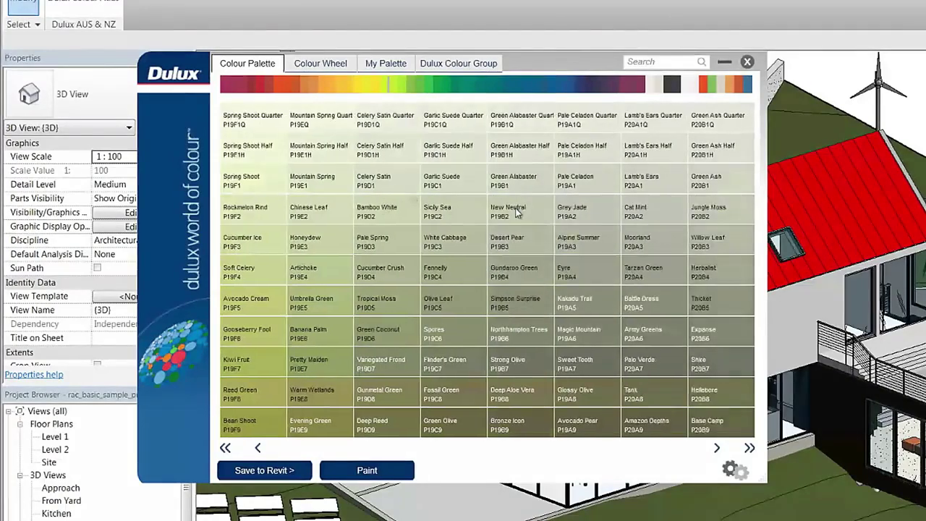
{"action": "scroll", "coordinate": [509, 226], "scroll_direction": "down", "scroll_amount": 2}
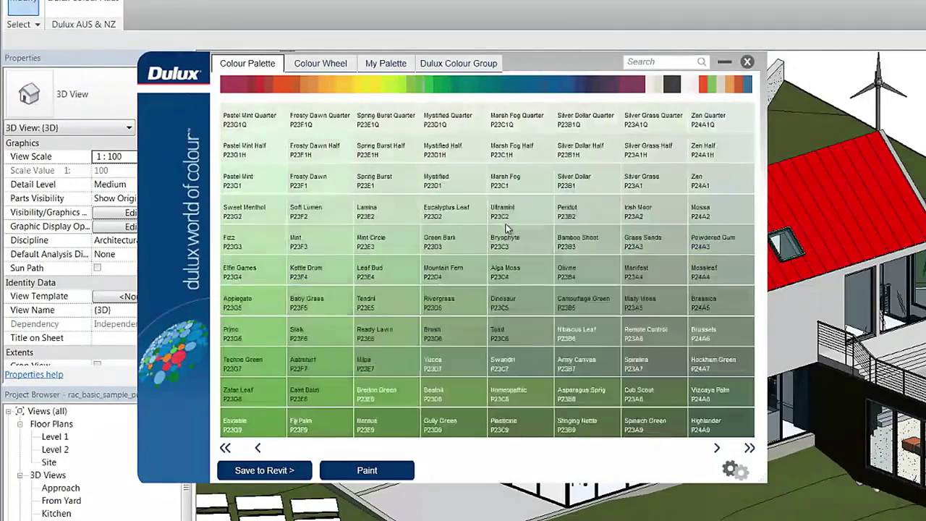
{"action": "scroll", "coordinate": [501, 233], "scroll_direction": "down", "scroll_amount": 1}
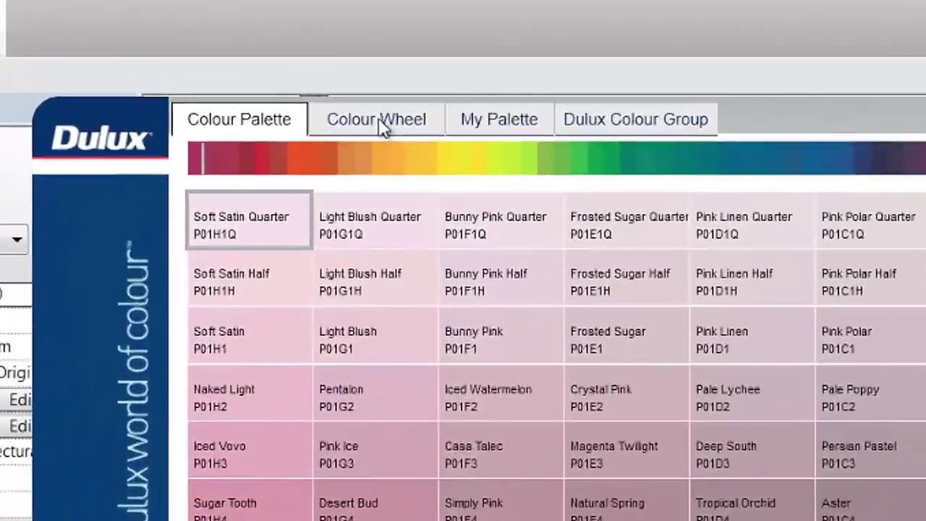
Step: Pick blue on the Dulux Colour Wheel to show P33 blues like Blue Limewash
{"action": "left_click", "coordinate": [381, 125]}
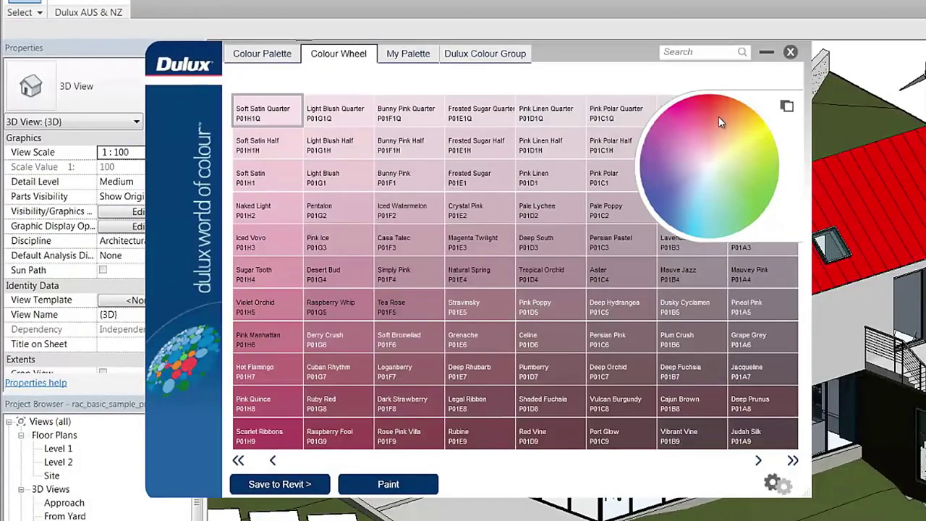
{"action": "mouse_move", "coordinate": [721, 116]}
{"action": "left_mouse_down"}
{"action": "mouse_move", "coordinate": [771, 148]}
{"action": "mouse_move", "coordinate": [762, 190]}
{"action": "mouse_move", "coordinate": [702, 223]}
{"action": "left_mouse_up"}
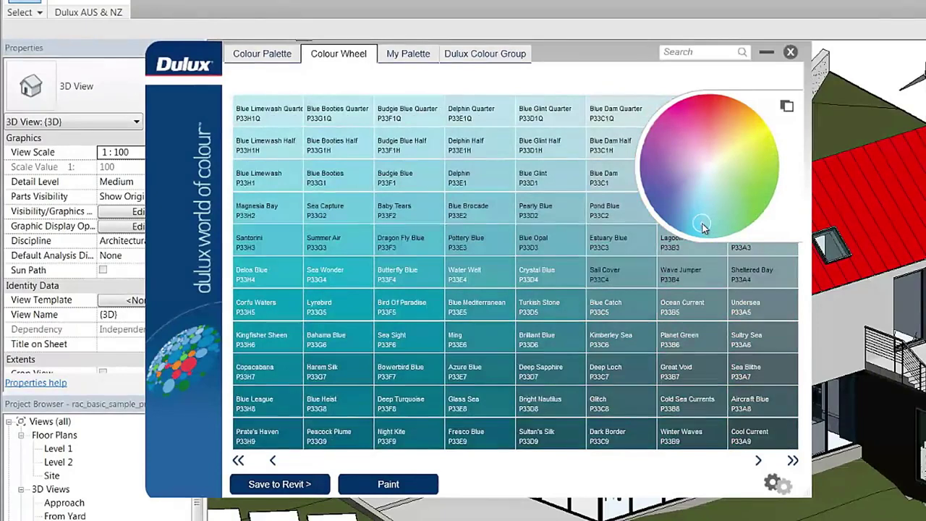
{"action": "left_click", "coordinate": [786, 107]}
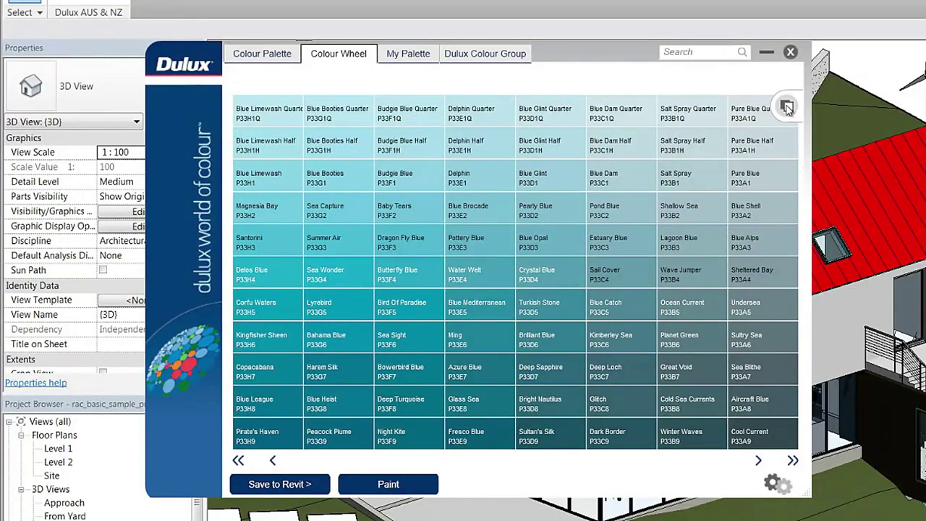
{"action": "left_click", "coordinate": [786, 107]}
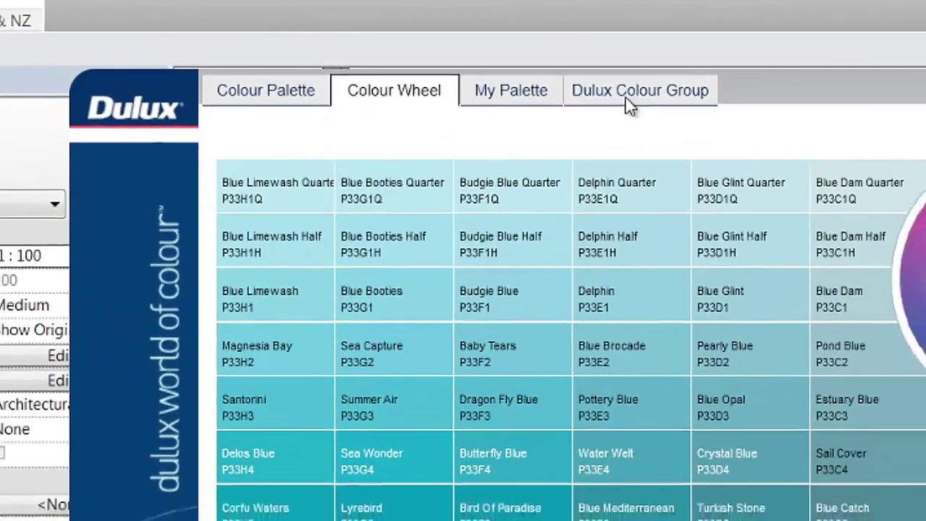
Step: Page through the Bolds & Brights colour group, then search for 'Blue Regent'
{"action": "left_click", "coordinate": [646, 105]}
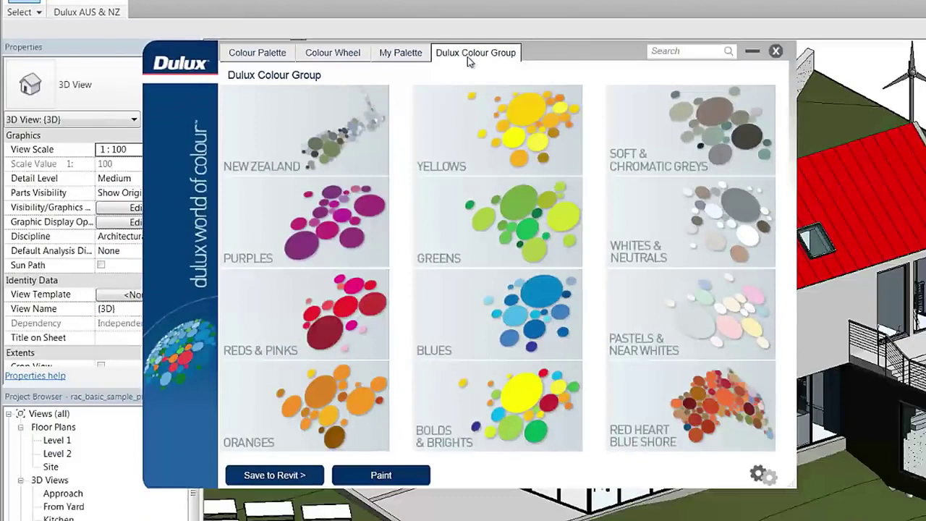
{"action": "left_click", "coordinate": [538, 431]}
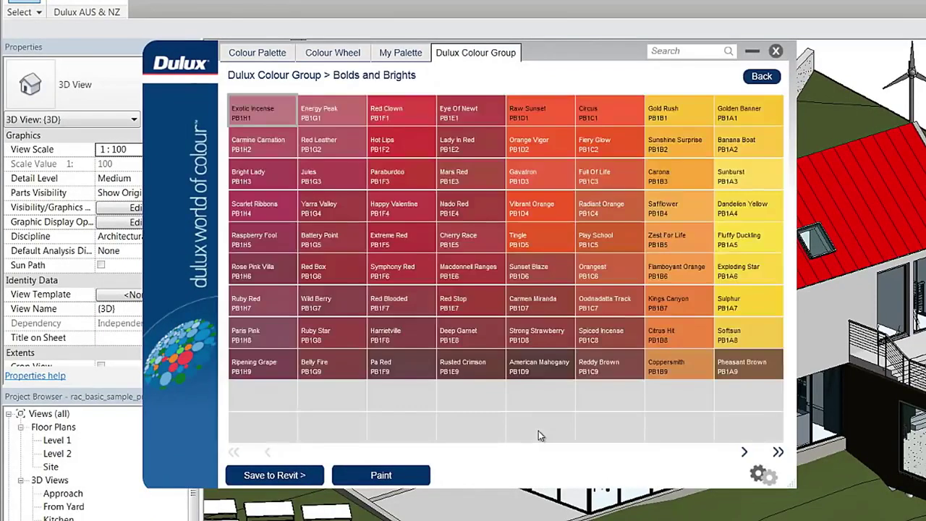
{"action": "left_click", "coordinate": [745, 451]}
{"action": "left_click", "coordinate": [745, 452]}
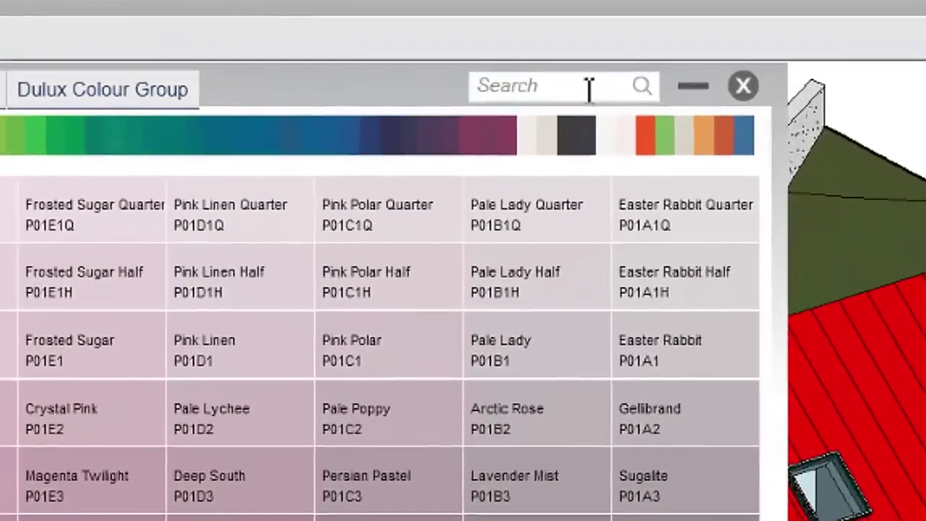
{"action": "type", "text": "B"}
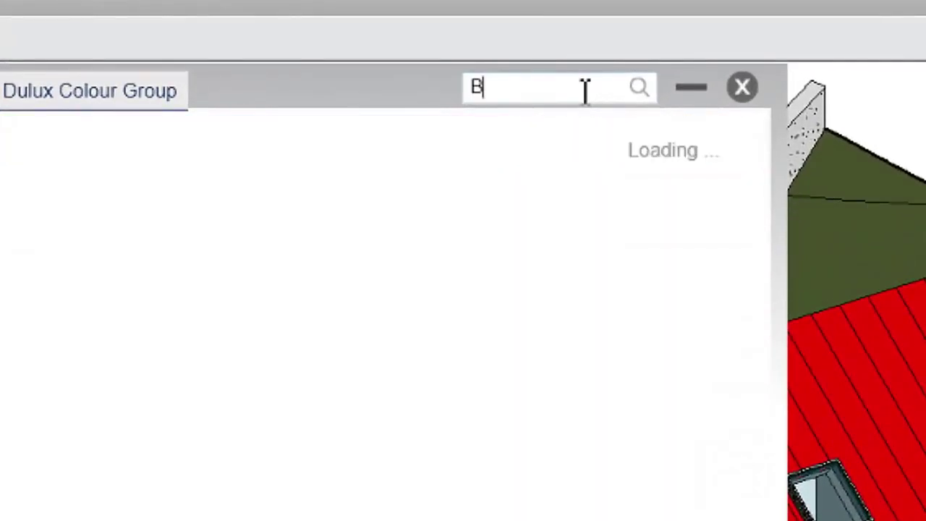
{"action": "type", "text": "lue "}
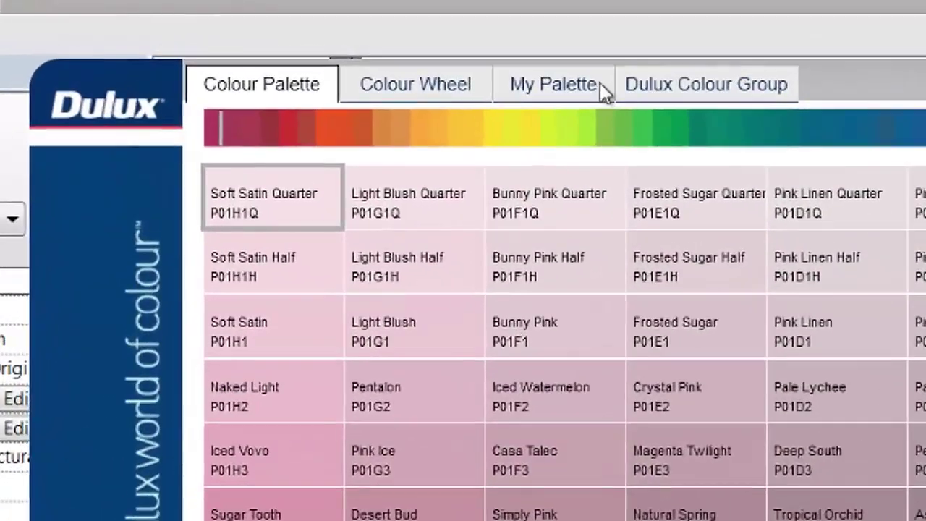
Step: Create a My Palette folder named 'Example house colours', then show the P39 blue swatches
{"action": "left_click", "coordinate": [384, 52]}
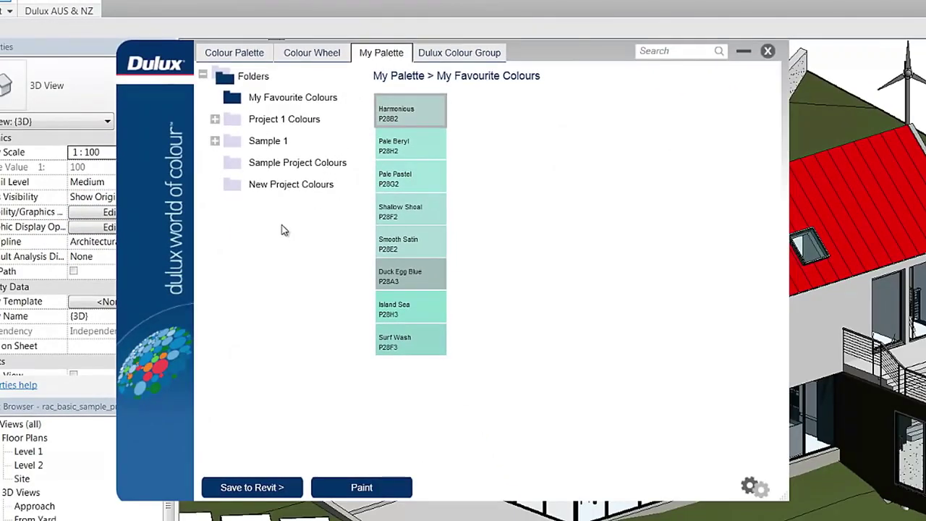
{"action": "right_click", "coordinate": [245, 231]}
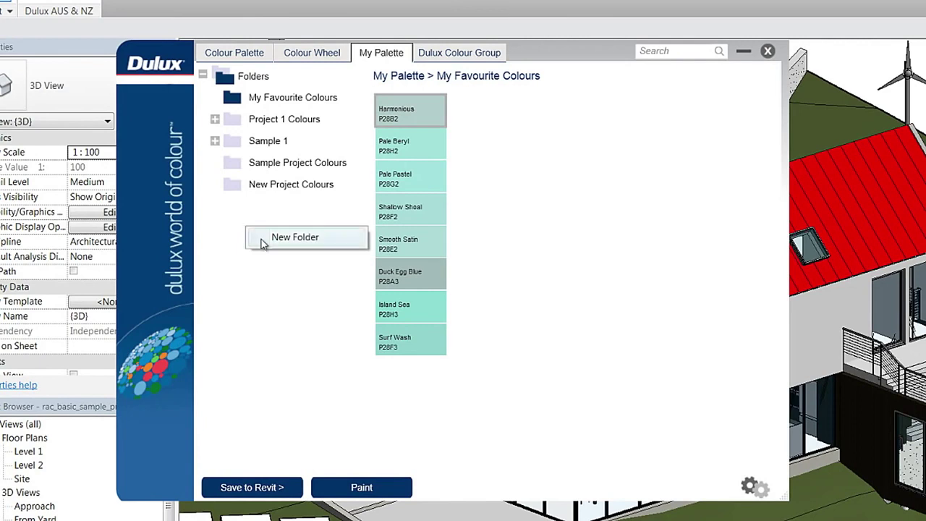
{"action": "left_click", "coordinate": [263, 240]}
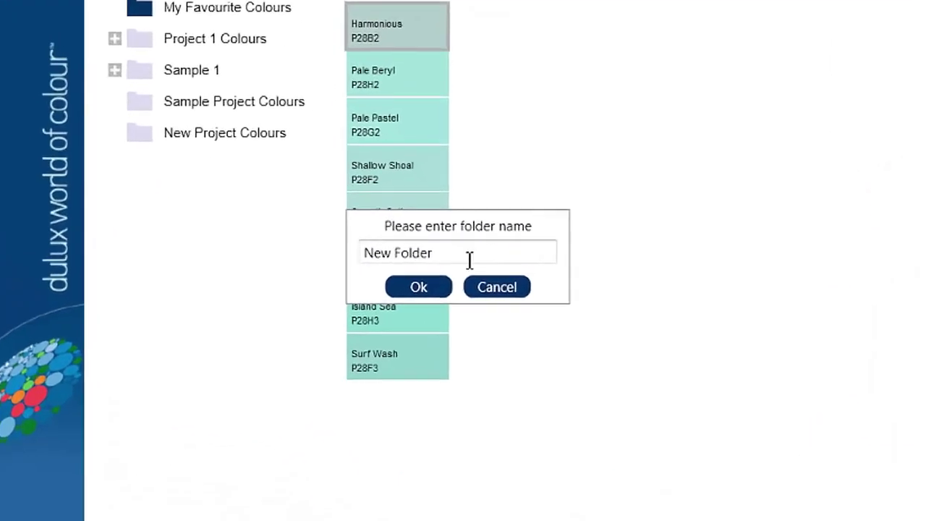
{"action": "left_click_drag", "start_coordinate": [464, 273], "coordinate": [360, 271]}
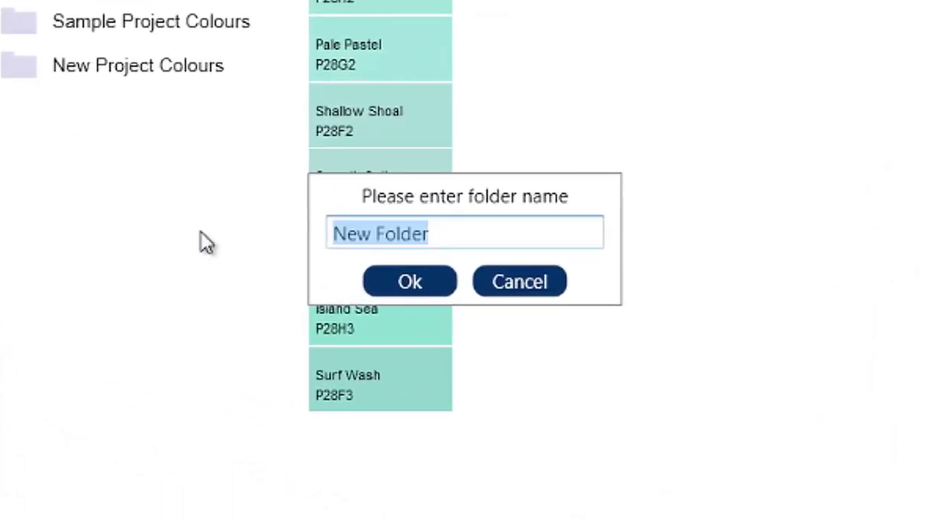
{"action": "type", "text": "Example h"}
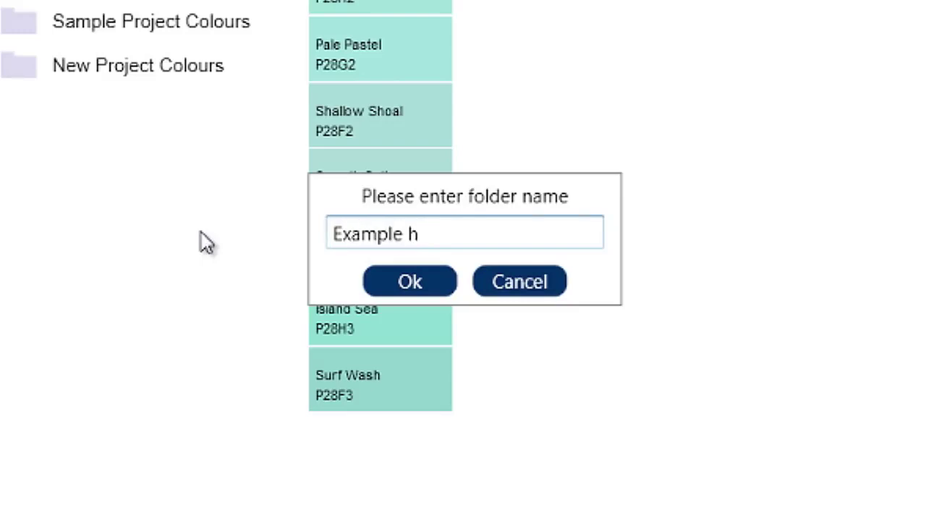
{"action": "type", "text": "ouse colours"}
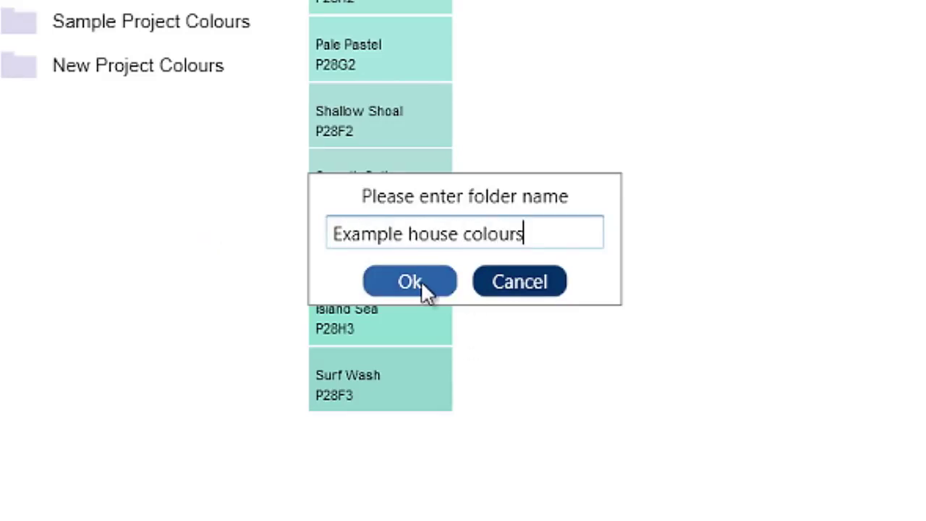
{"action": "left_click", "coordinate": [427, 284]}
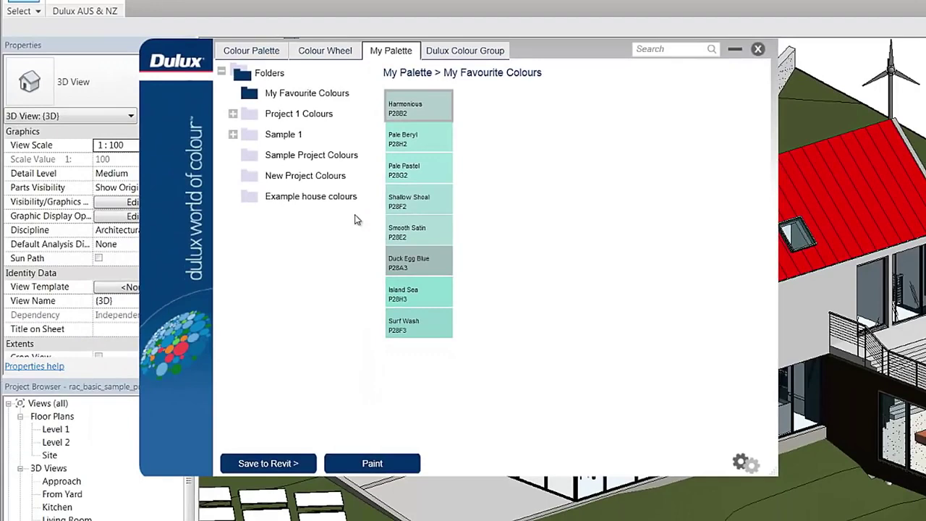
{"action": "left_click", "coordinate": [238, 54]}
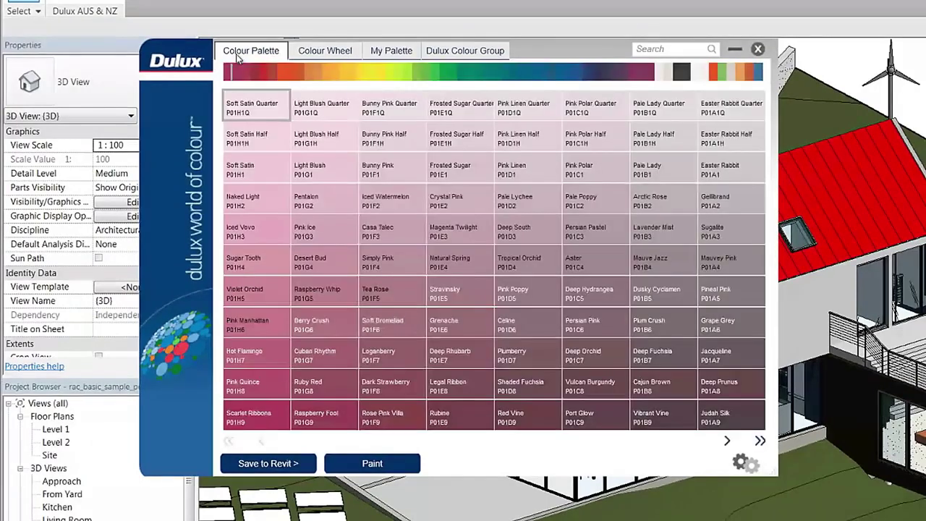
{"action": "left_click", "coordinate": [568, 73]}
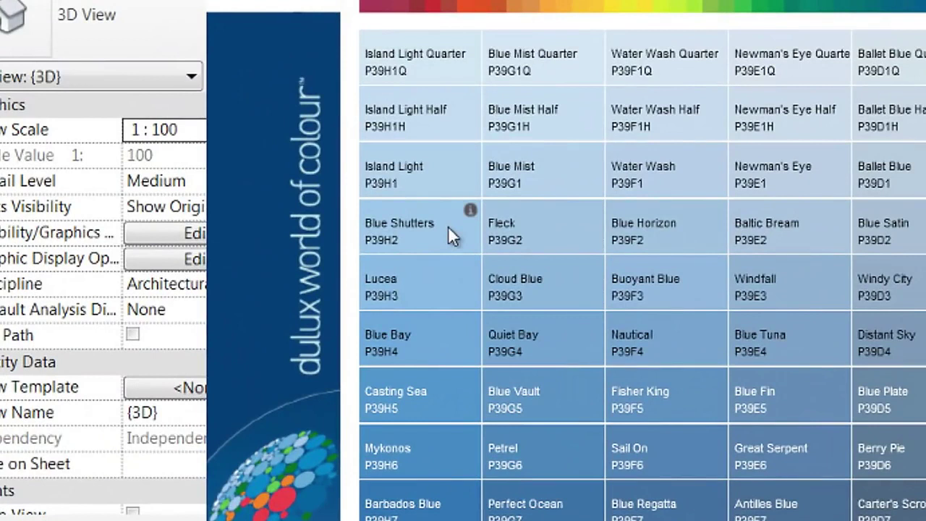
Step: Save the Blue Shutters colour into the 'Example house colours' palette folder
{"action": "left_click", "coordinate": [448, 225]}
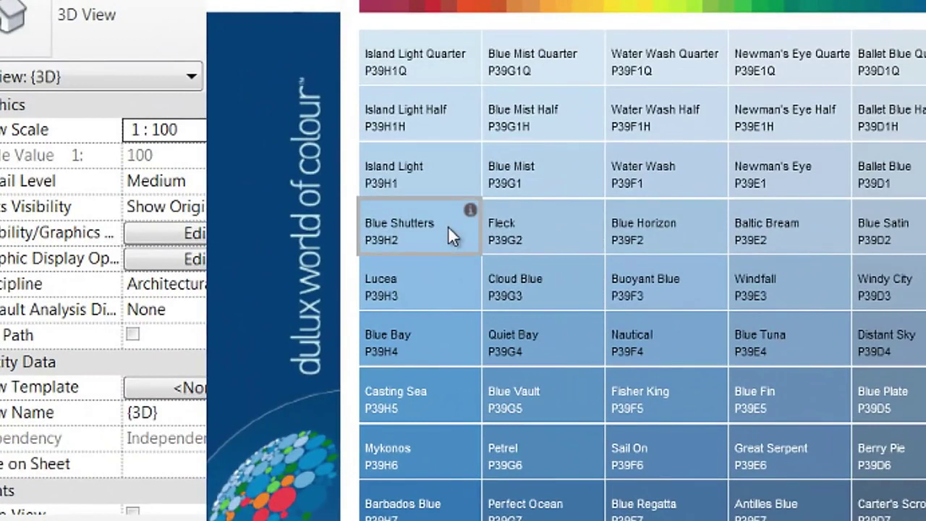
{"action": "right_click", "coordinate": [448, 226]}
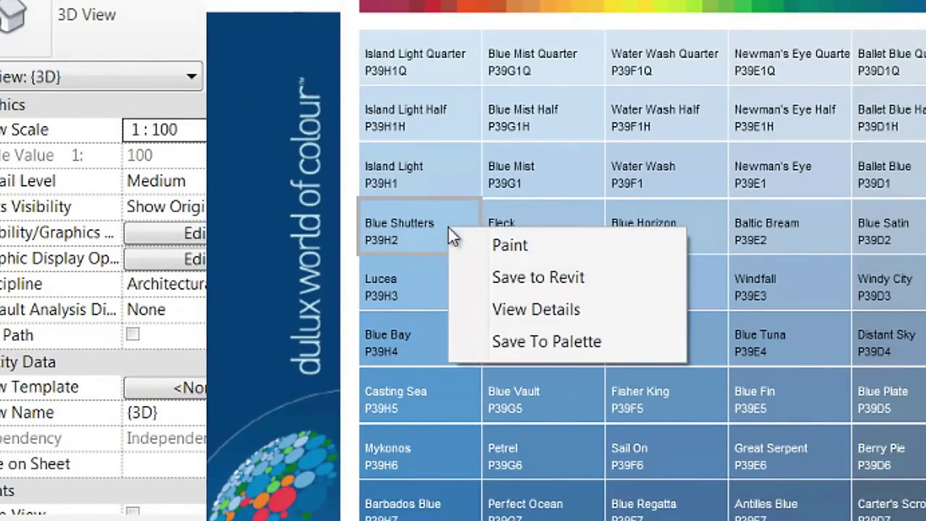
{"action": "left_click", "coordinate": [618, 346]}
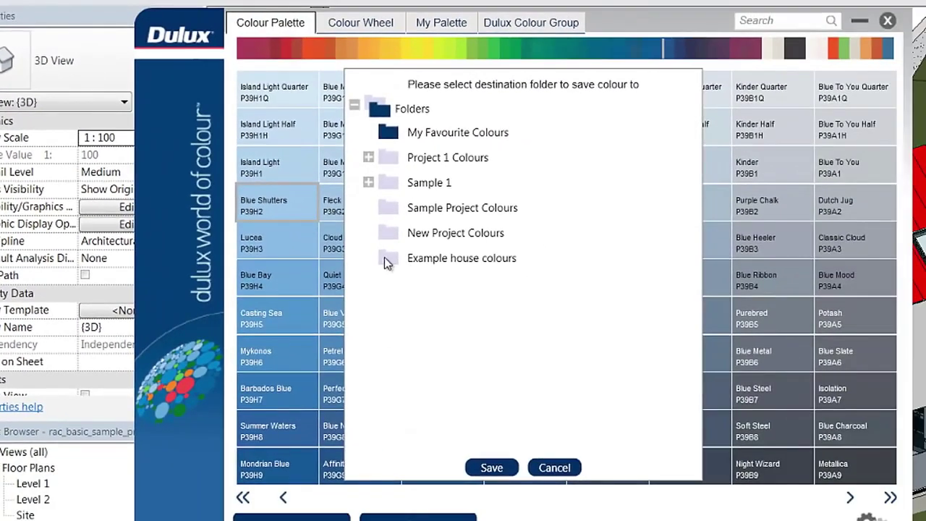
{"action": "left_click", "coordinate": [385, 258]}
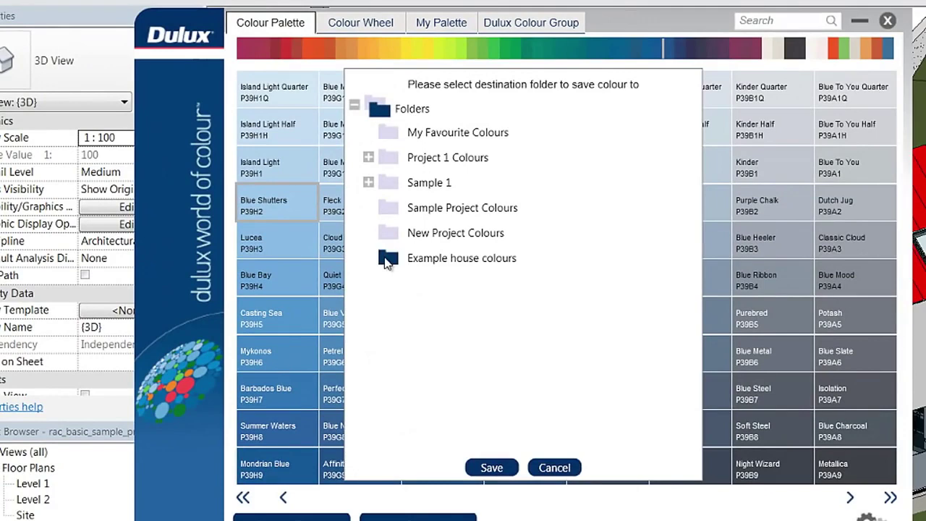
{"action": "left_click", "coordinate": [507, 469]}
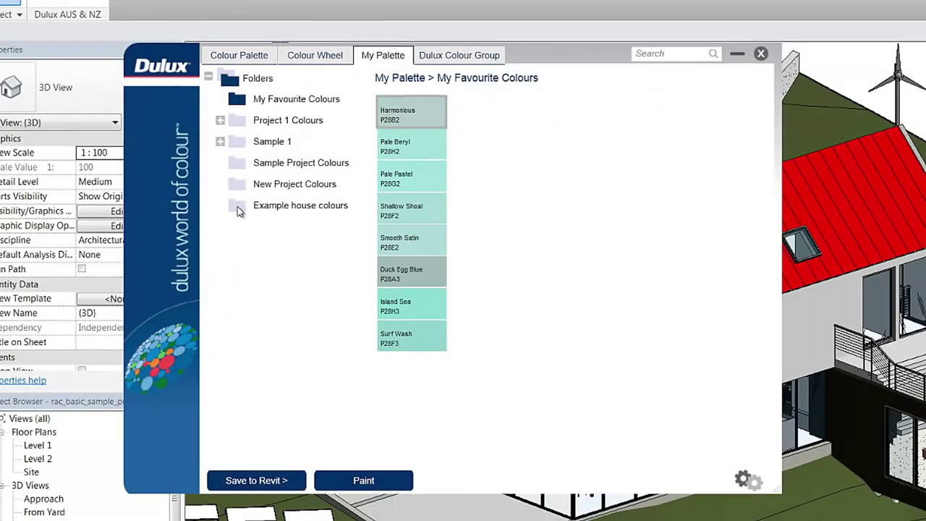
Step: Move Antarctica Lake (P28A1Q) to New Project Colours and remove Blissful from the folder
{"action": "left_click", "coordinate": [239, 209]}
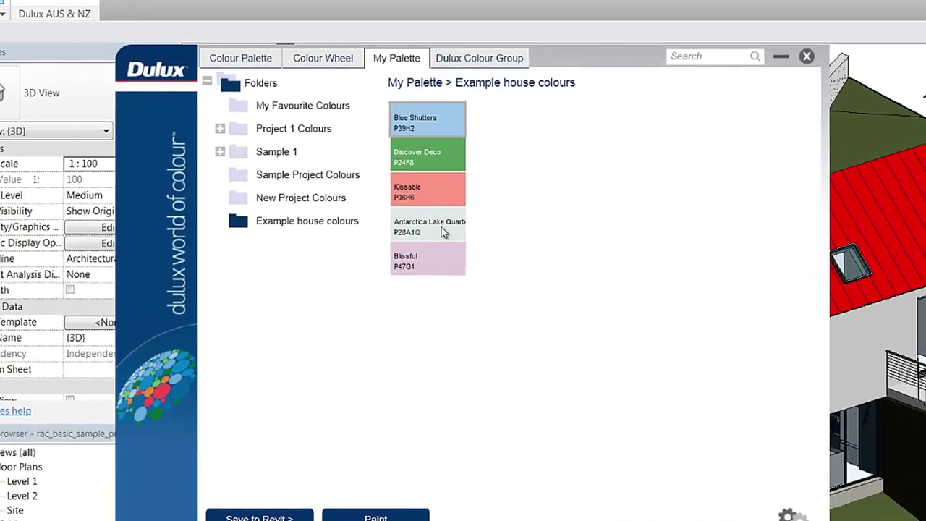
{"action": "left_click_drag", "start_coordinate": [443, 231], "coordinate": [261, 197]}
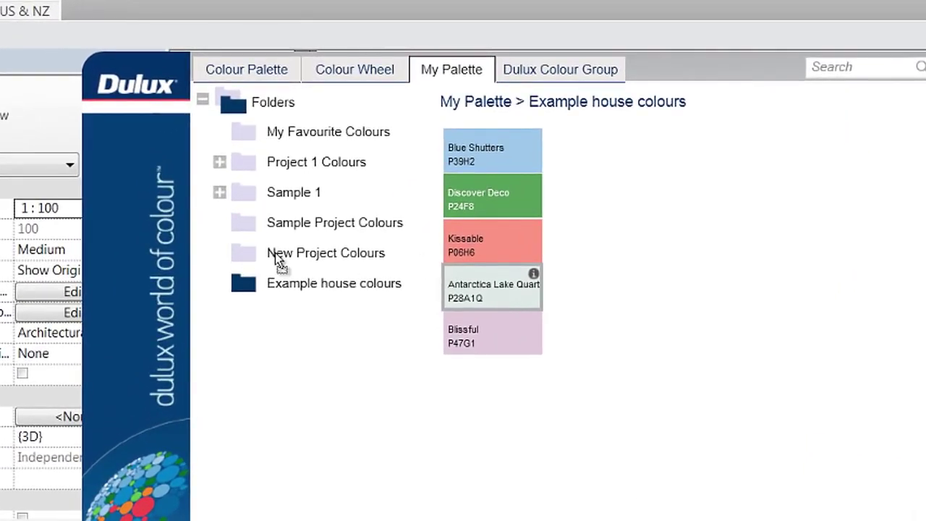
{"action": "left_click_drag", "start_coordinate": [279, 261], "coordinate": [279, 261]}
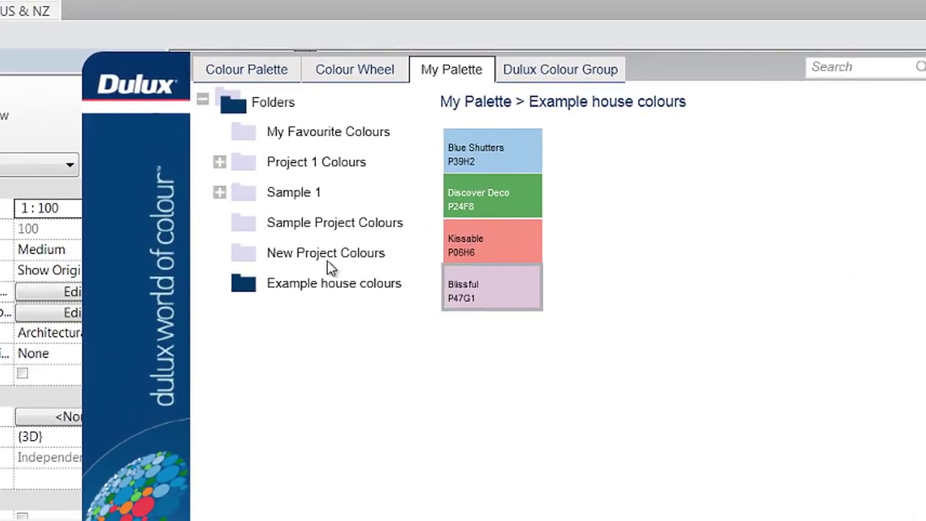
{"action": "right_click", "coordinate": [495, 295]}
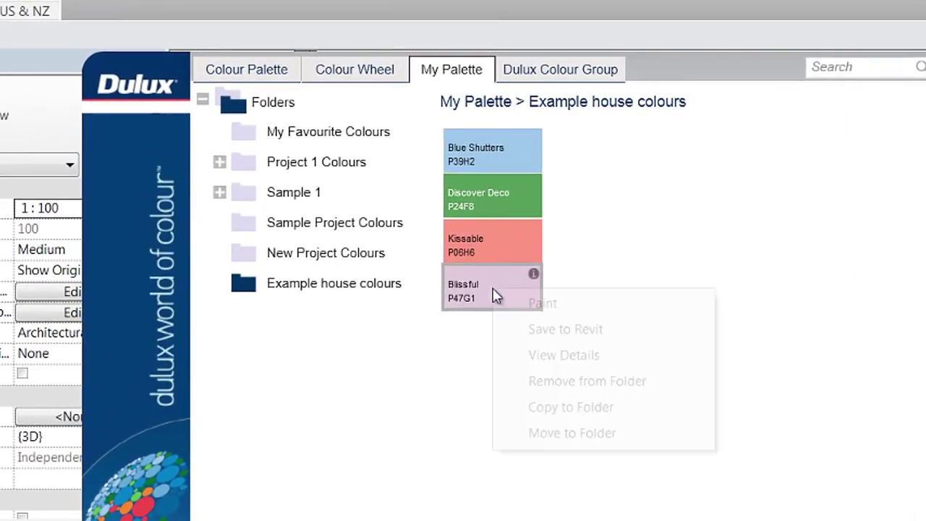
{"action": "left_click", "coordinate": [697, 387]}
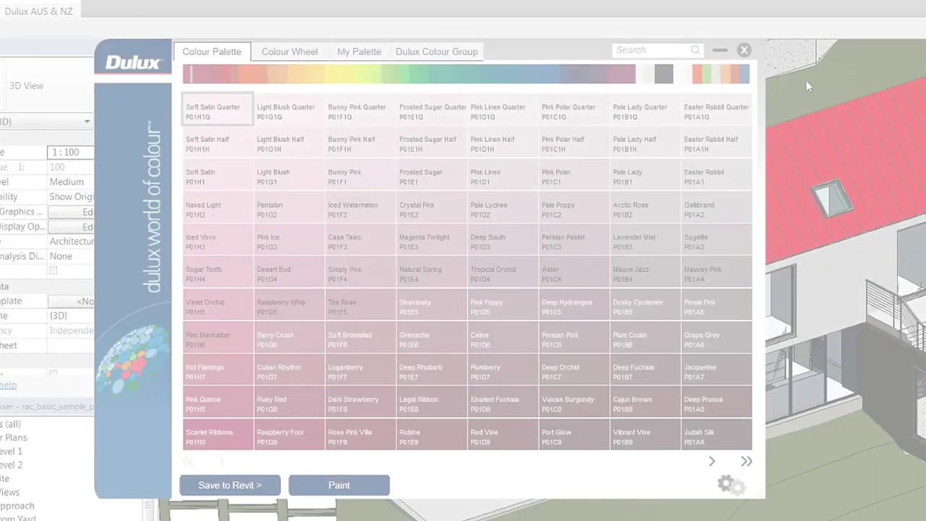
Step: Look up Birthday King (P25G3) and paste its colour code and RGB details into the email
{"action": "type", "text": "Birthday King"}
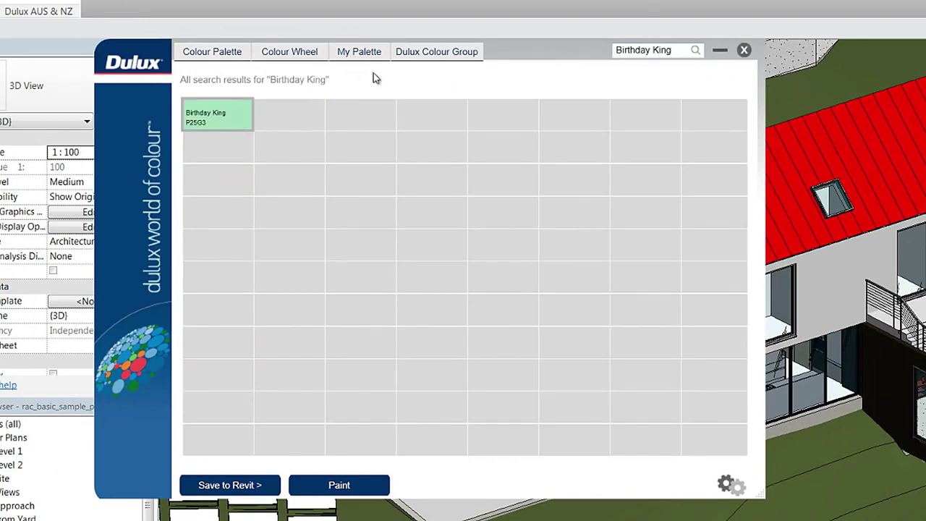
{"action": "mouse_move", "coordinate": [246, 108]}
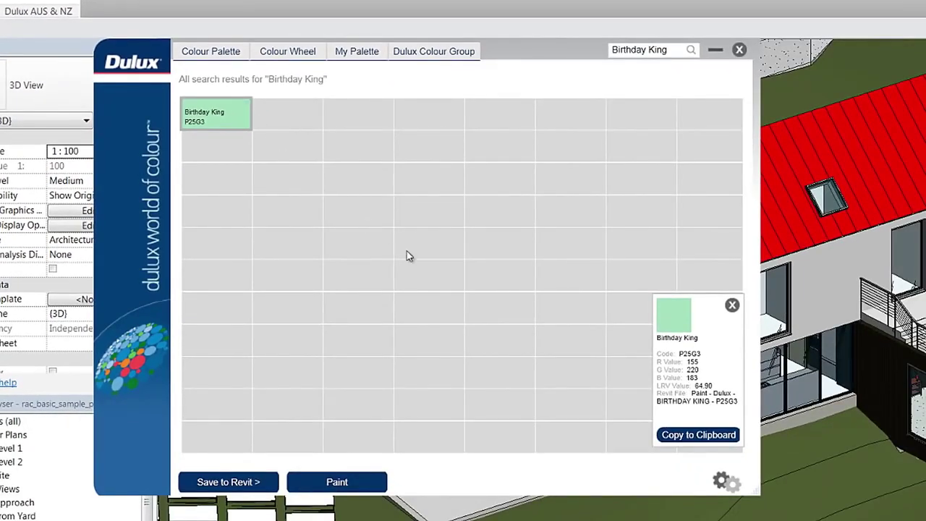
{"action": "left_click", "coordinate": [731, 306]}
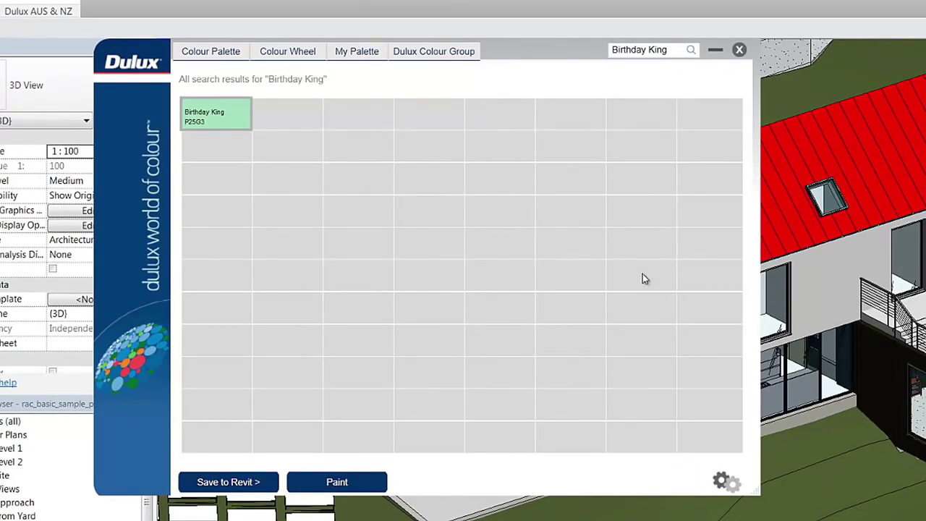
{"action": "right_click", "coordinate": [473, 234]}
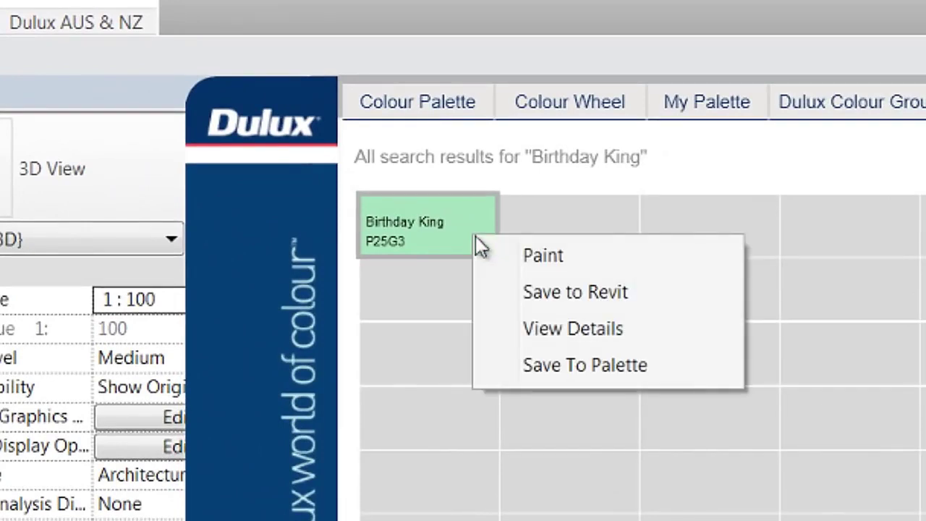
{"action": "left_click", "coordinate": [659, 332]}
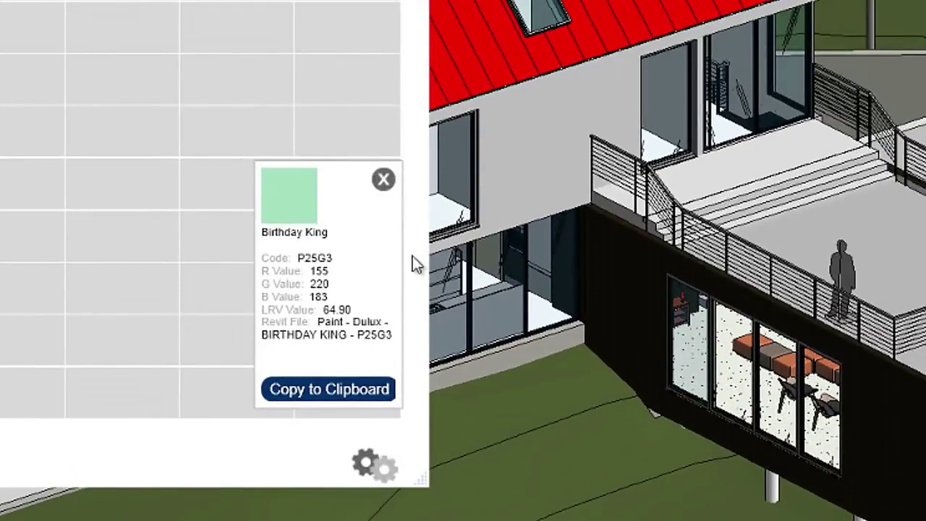
{"action": "left_click", "coordinate": [358, 391]}
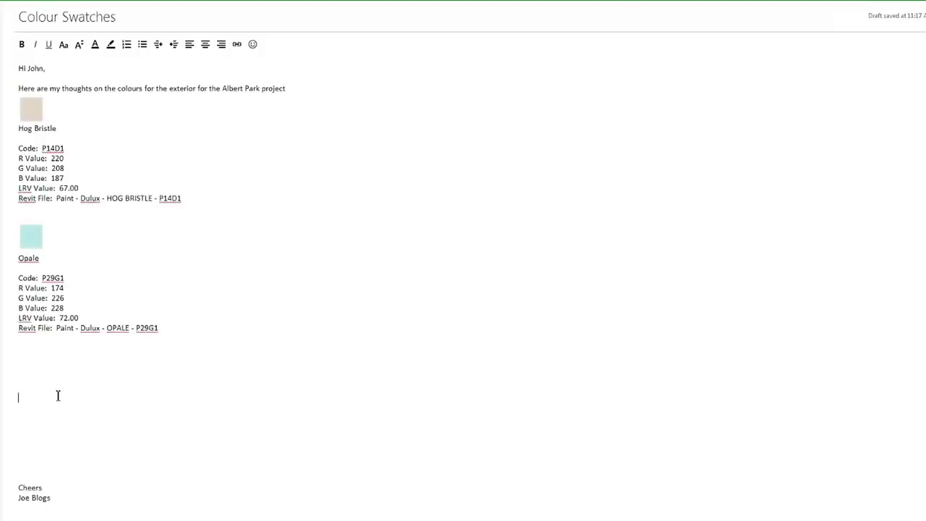
{"action": "key", "text": "ctrl+v"}
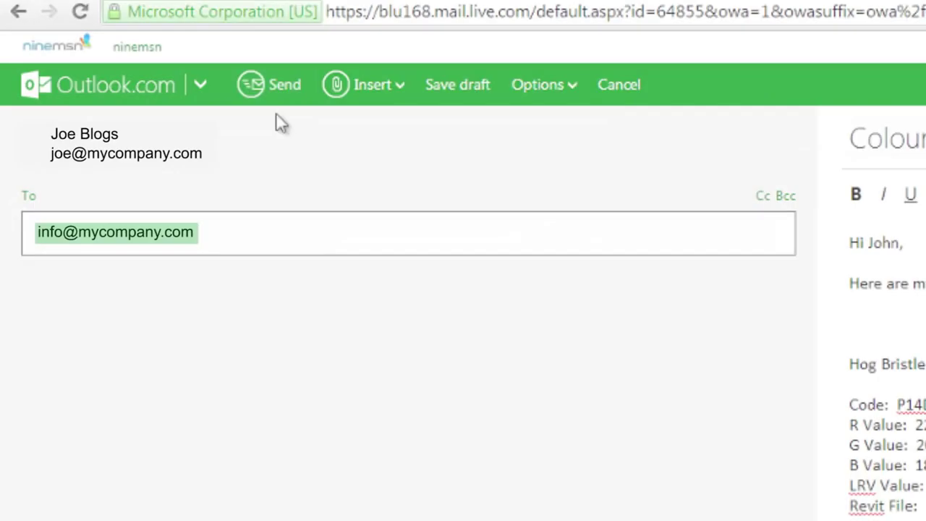
Step: Send the Colour Swatches email covering Hog Bristle, Opale and Birthday King
{"action": "left_click", "coordinate": [271, 88]}
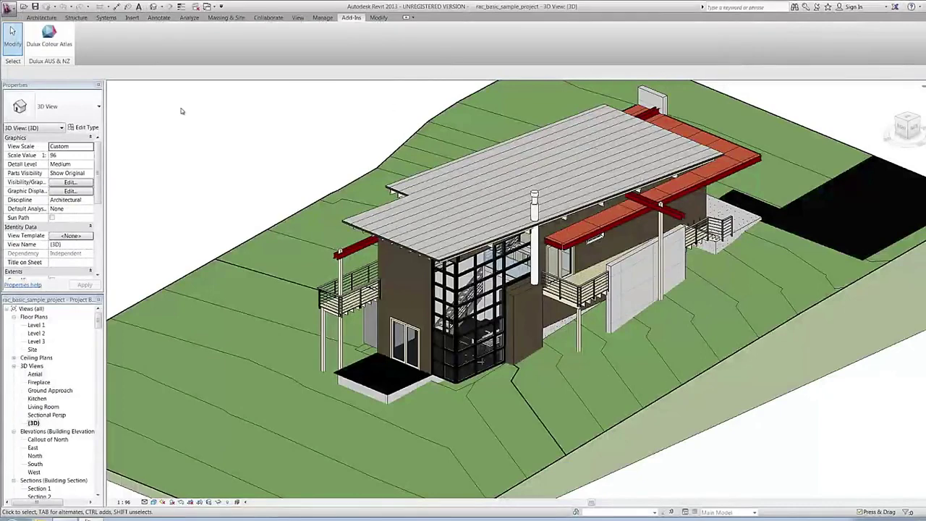
Step: Save Dynamic Green from the Dulux greens into the project as a paint material
{"action": "left_click", "coordinate": [62, 40]}
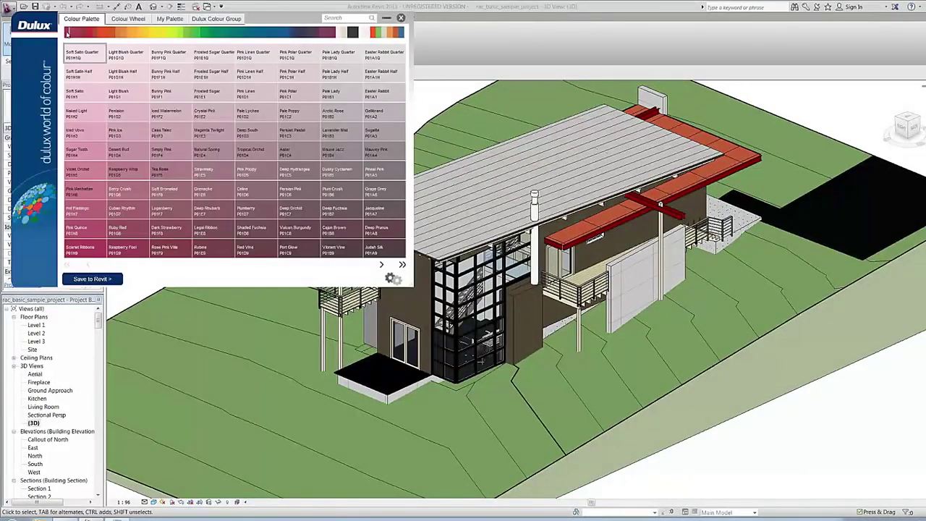
{"action": "left_click", "coordinate": [180, 34]}
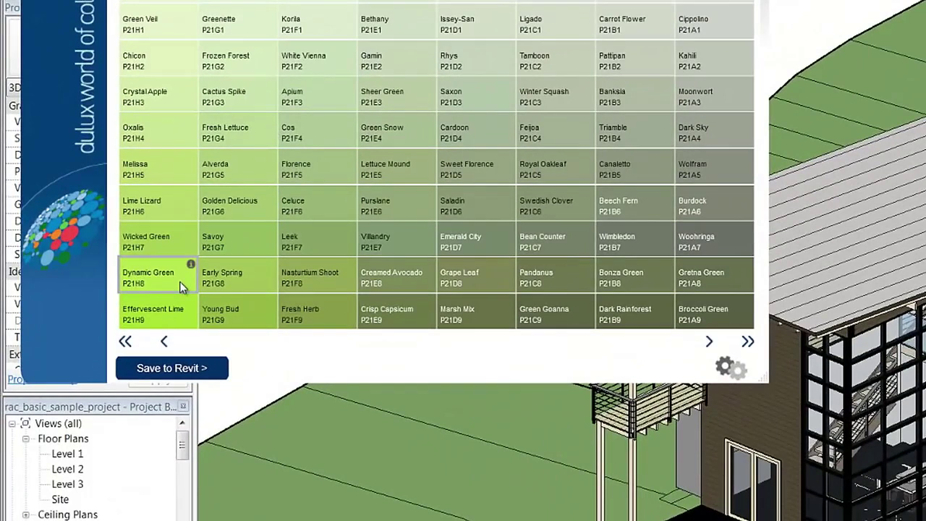
{"action": "left_click", "coordinate": [203, 371]}
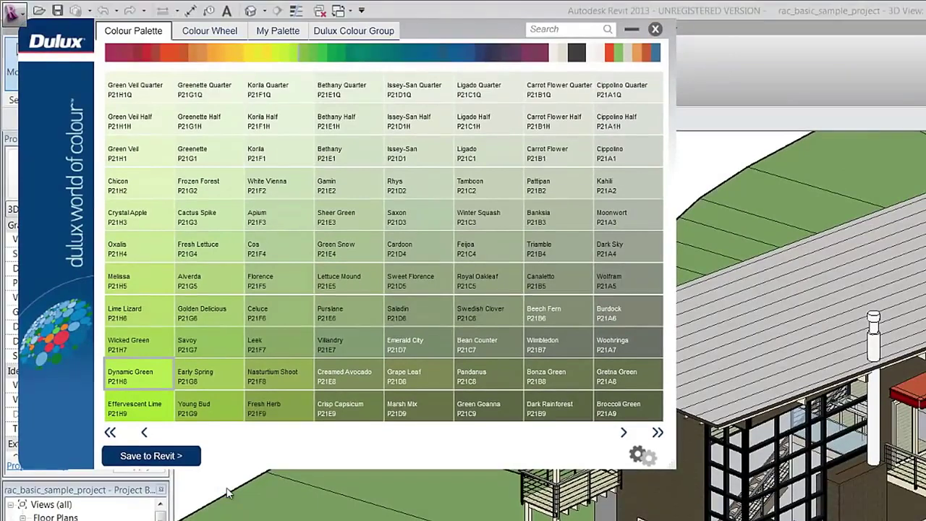
Step: Save Blue Vault (P39G5) from the Dulux blues into the project as a material
{"action": "left_click", "coordinate": [462, 53]}
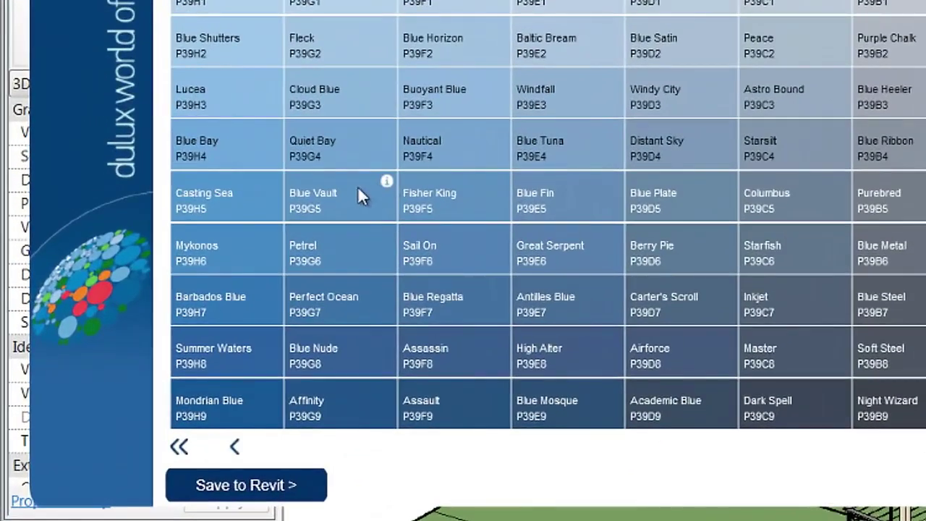
{"action": "right_click", "coordinate": [353, 189]}
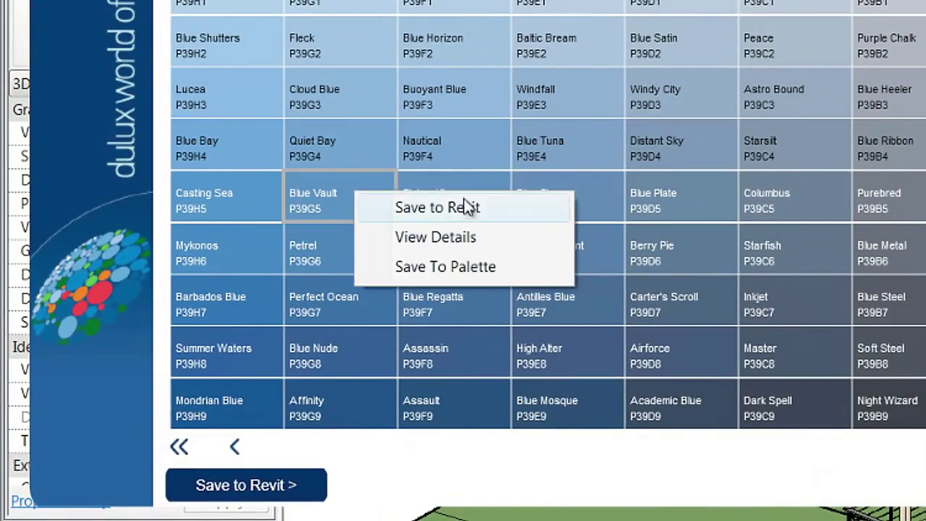
{"action": "left_click", "coordinate": [523, 209]}
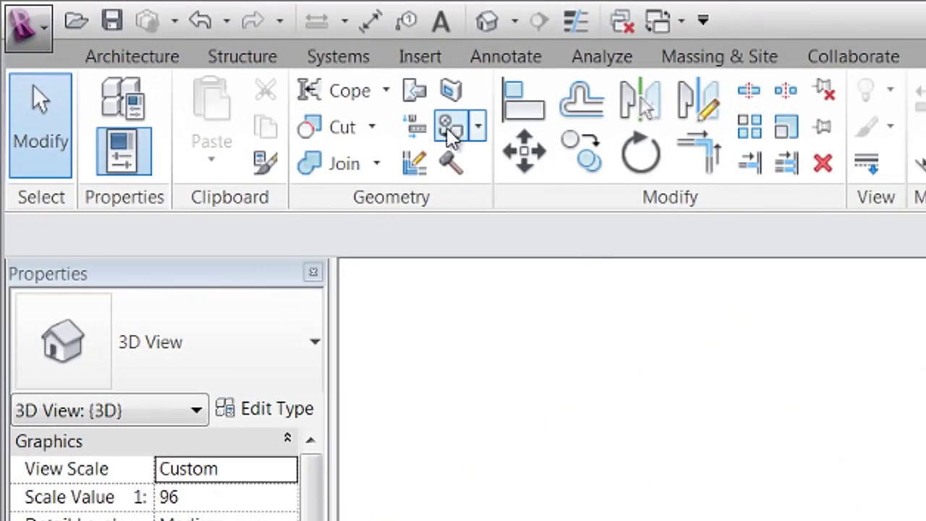
Step: Paint the freestanding panel Dynamic Green, the front wall Dandelion Yellow and the roof Blue Vault
{"action": "left_click", "coordinate": [450, 130]}
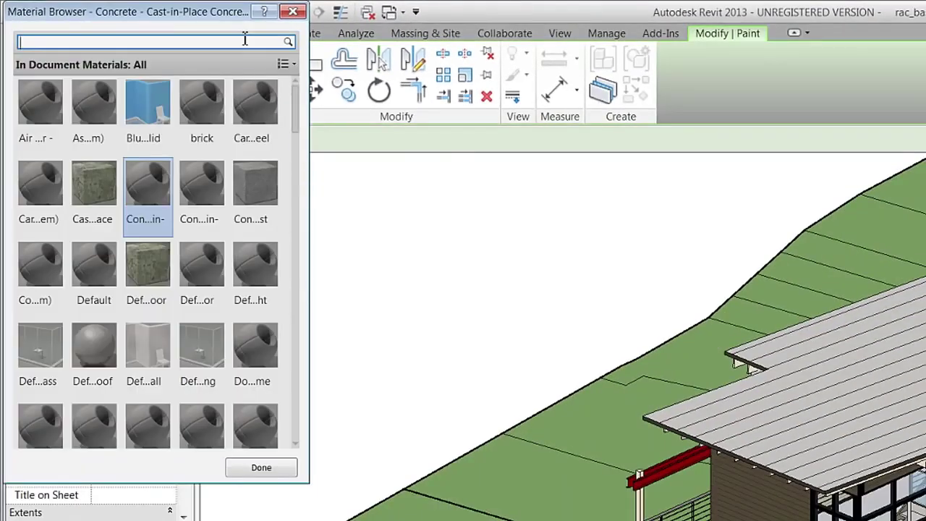
{"action": "type", "text": "Dulux"}
{"action": "left_click", "coordinate": [199, 127]}
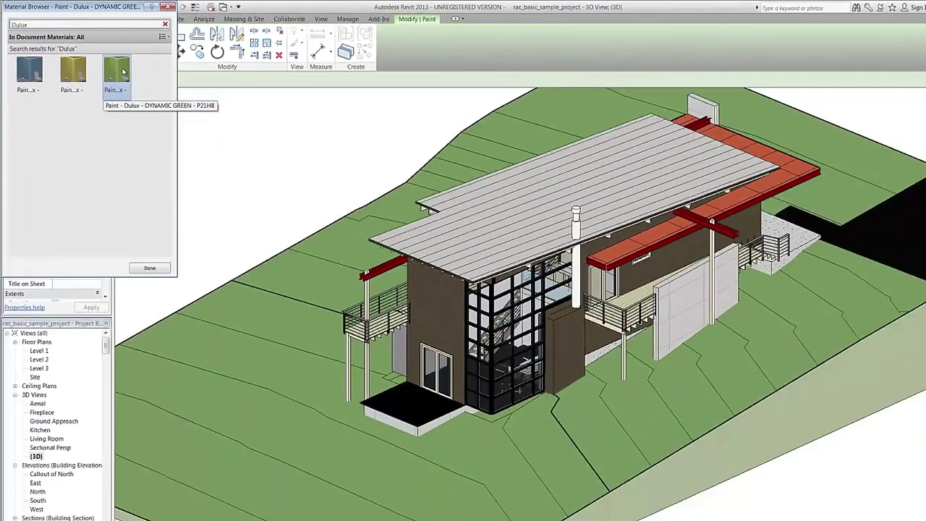
{"action": "left_click", "coordinate": [692, 326]}
{"action": "left_click", "coordinate": [72, 70]}
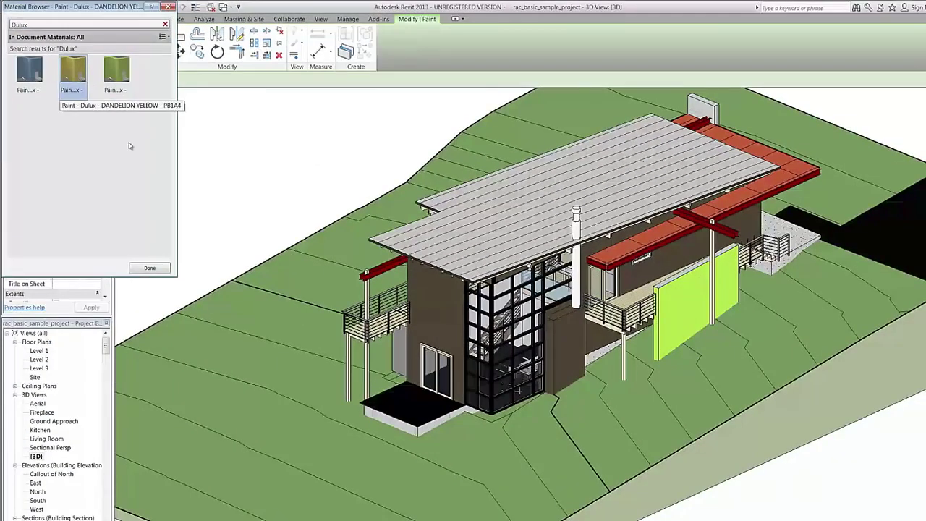
{"action": "left_click", "coordinate": [447, 316]}
{"action": "left_click", "coordinate": [28, 70]}
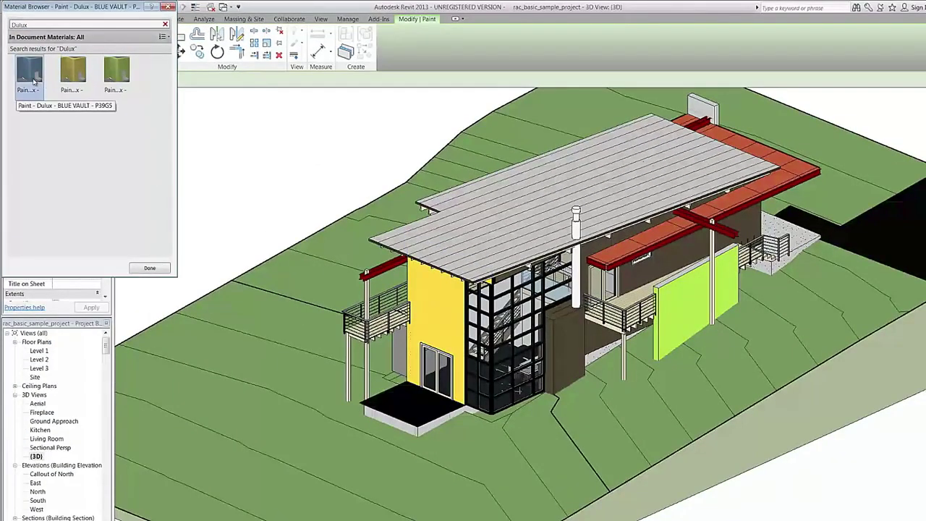
{"action": "left_click", "coordinate": [493, 250]}
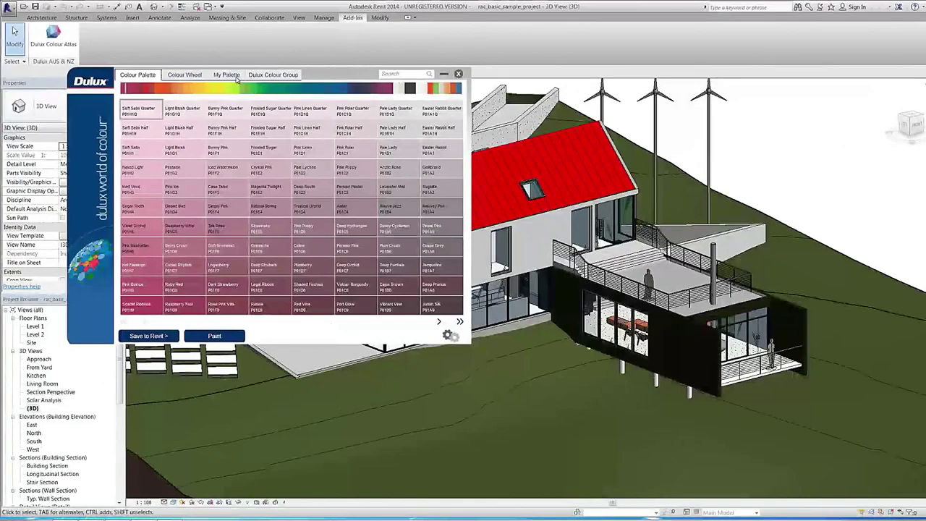
Step: Load the Example house colours palette and paint the container face Blue Shutters
{"action": "left_click", "coordinate": [227, 75]}
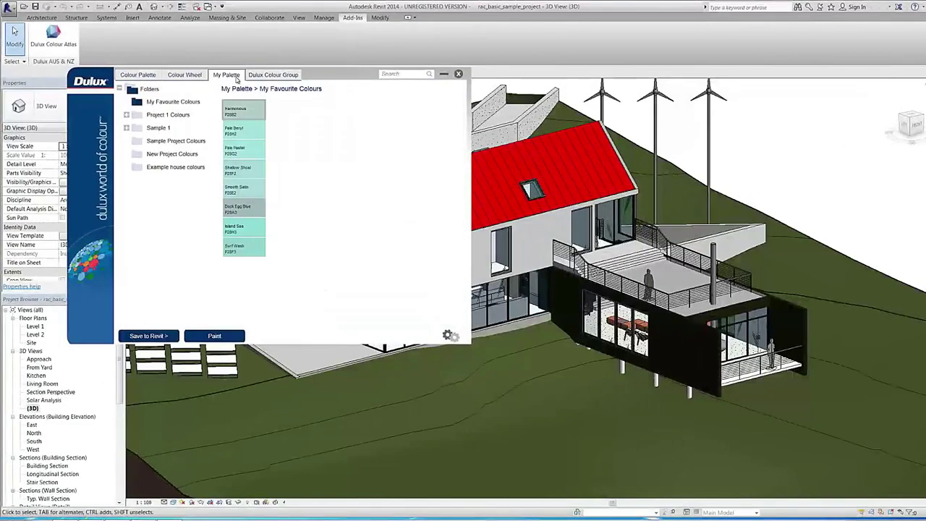
{"action": "left_click", "coordinate": [138, 167]}
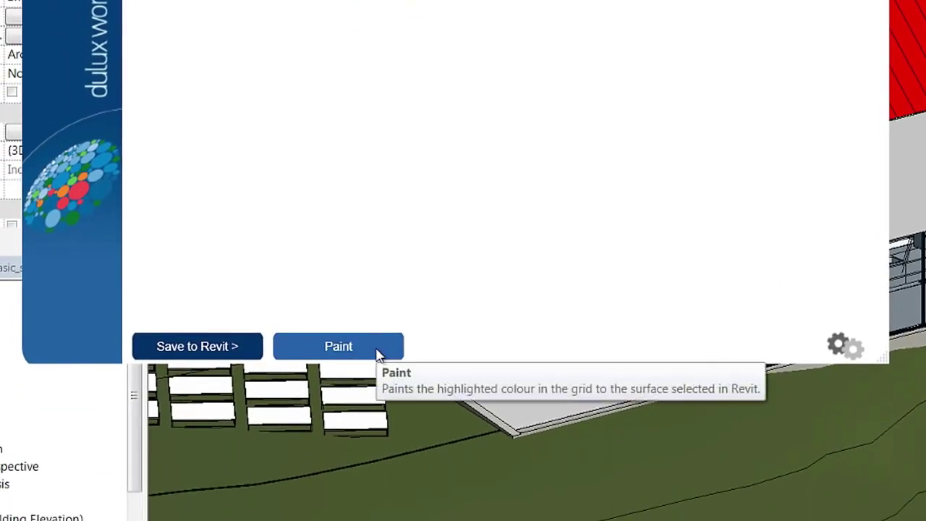
{"action": "left_click", "coordinate": [378, 349]}
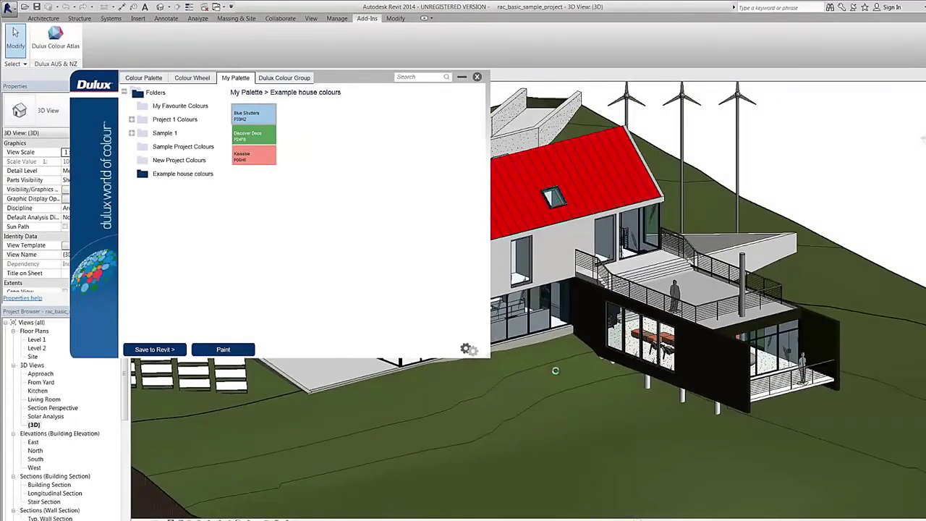
{"action": "left_click", "coordinate": [587, 361]}
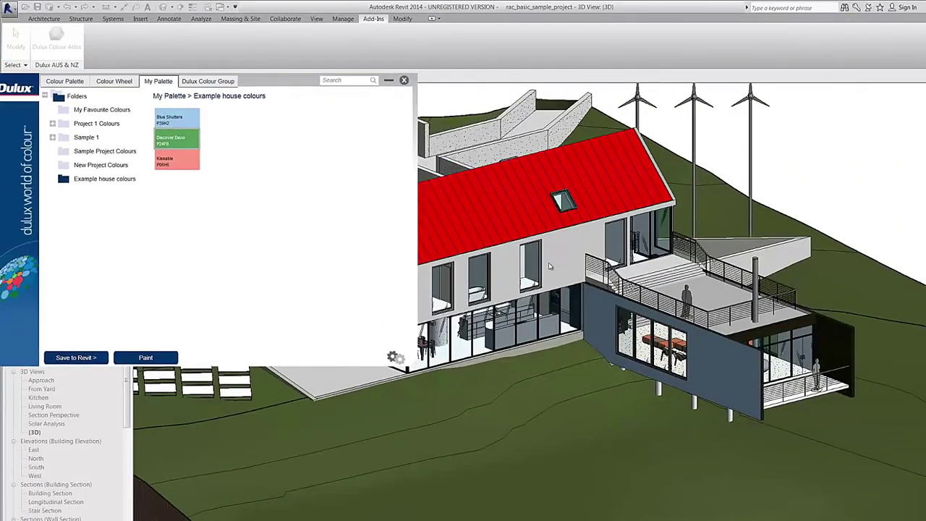
Step: Paint the upper wall Discover Deco green and the roof Kissable pink
{"action": "left_click", "coordinate": [558, 268]}
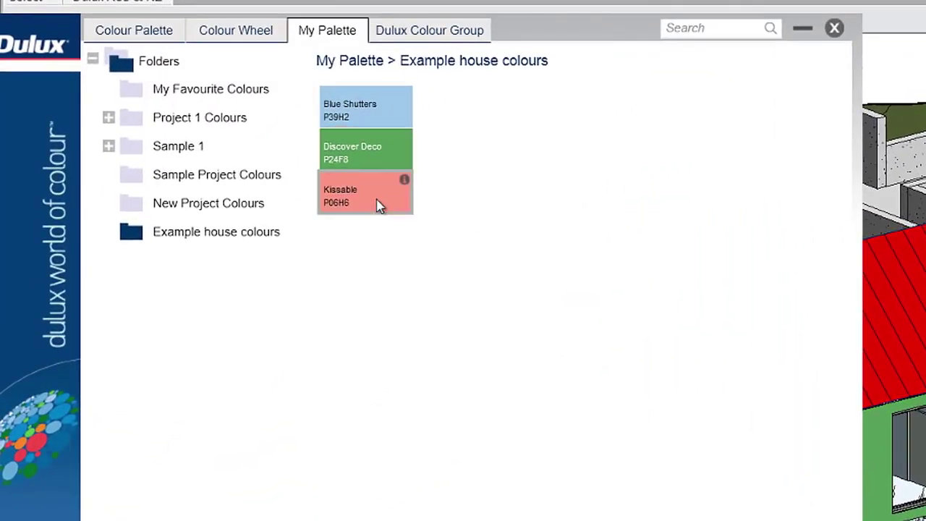
{"action": "right_click", "coordinate": [378, 205]}
{"action": "left_click", "coordinate": [497, 220]}
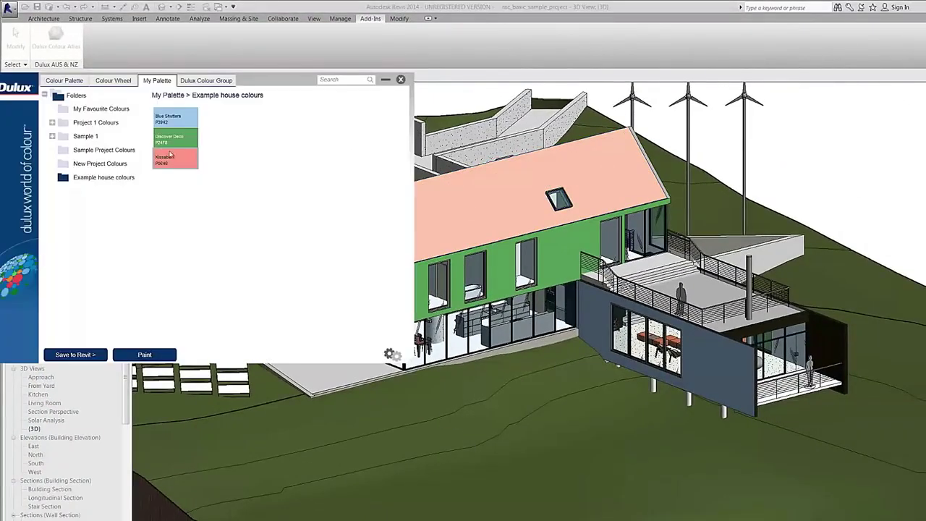
{"action": "left_click", "coordinate": [173, 119]}
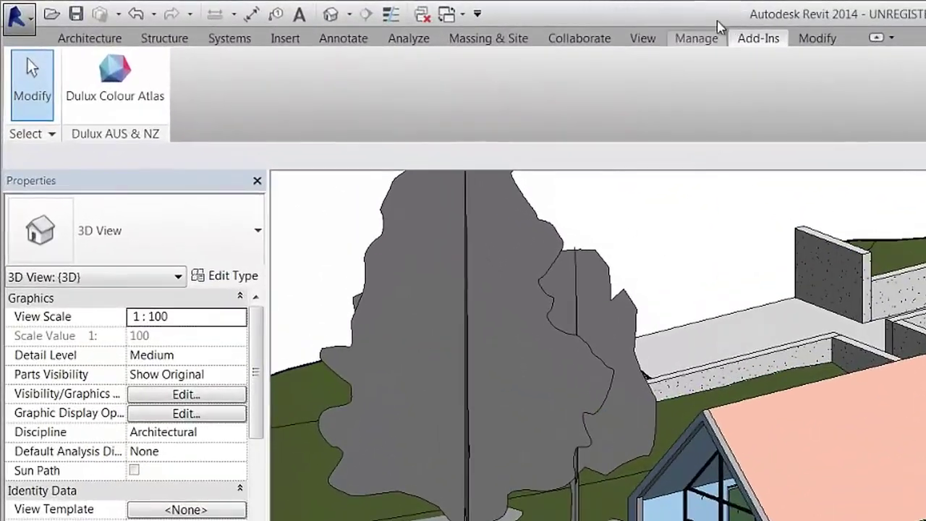
{"action": "left_click", "coordinate": [697, 41]}
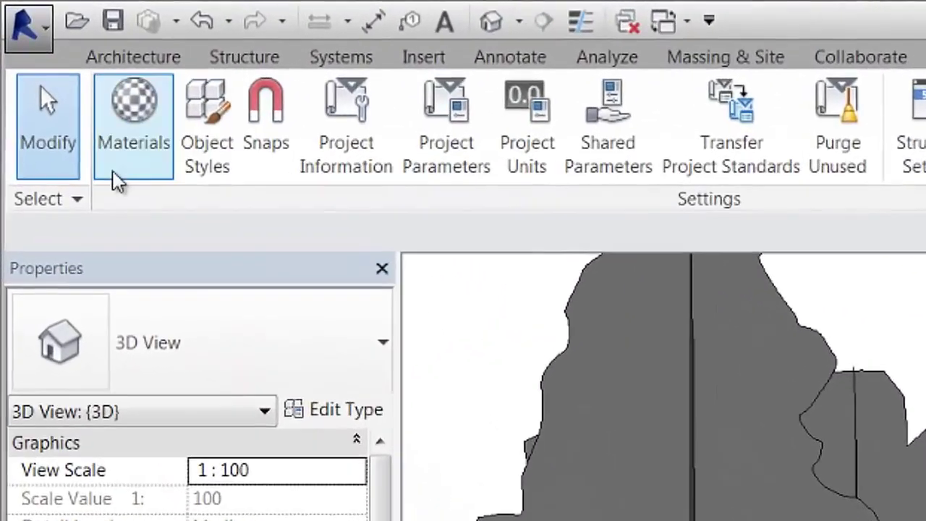
{"action": "left_click", "coordinate": [117, 181]}
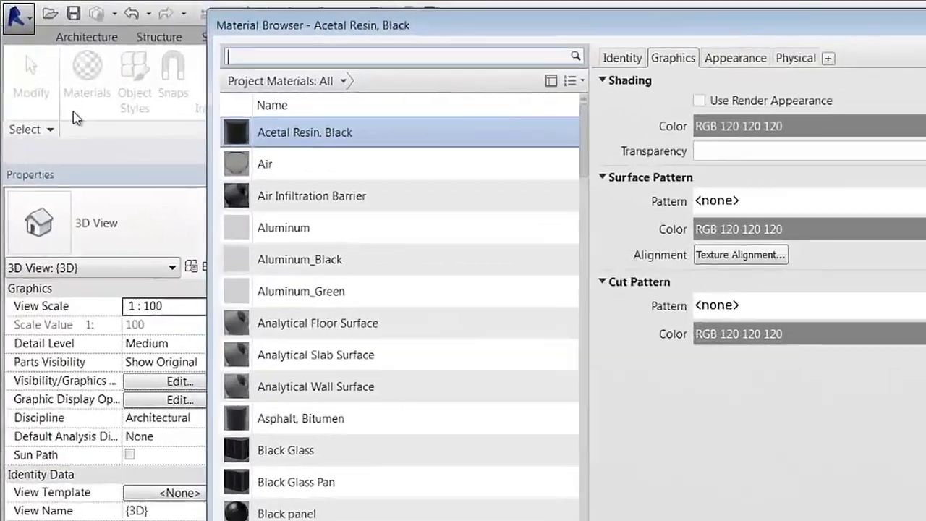
{"action": "type", "text": "Dulux"}
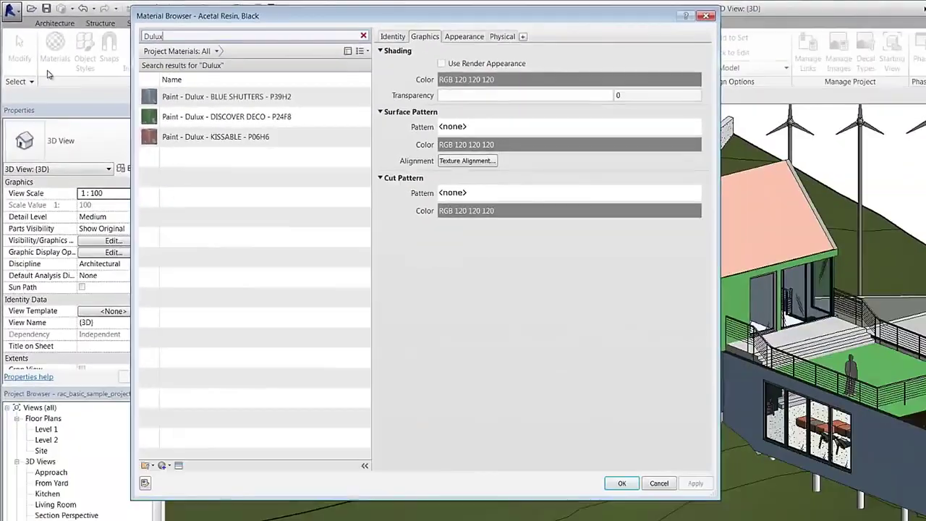
{"action": "left_click", "coordinate": [204, 121]}
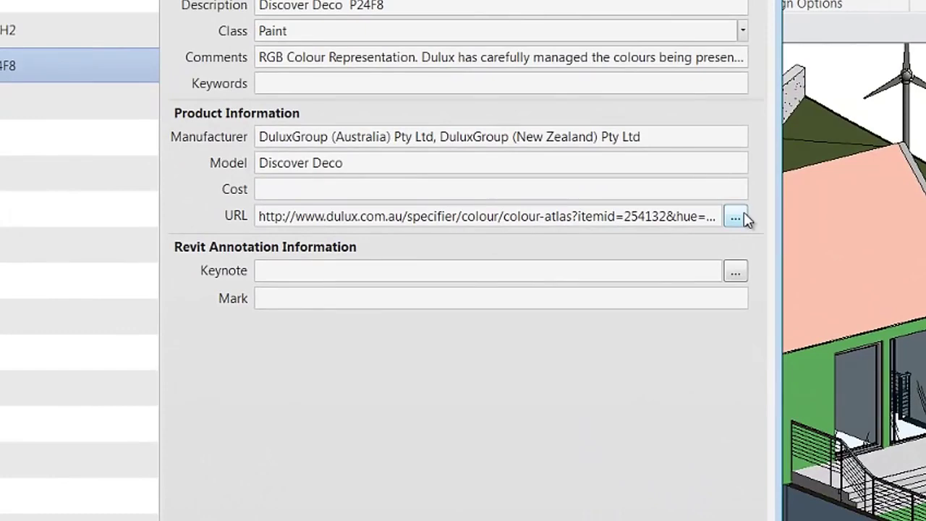
{"action": "left_click", "coordinate": [743, 217]}
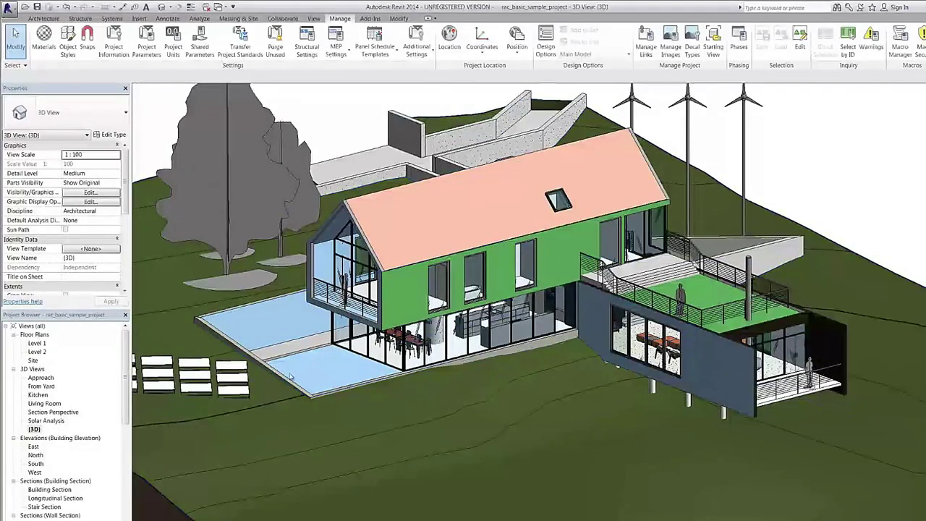
Step: Create a new material takeoff from Schedules/Quantities and name it Paint Schedule
{"action": "left_click_drag", "start_coordinate": [125, 356], "coordinate": [116, 439]}
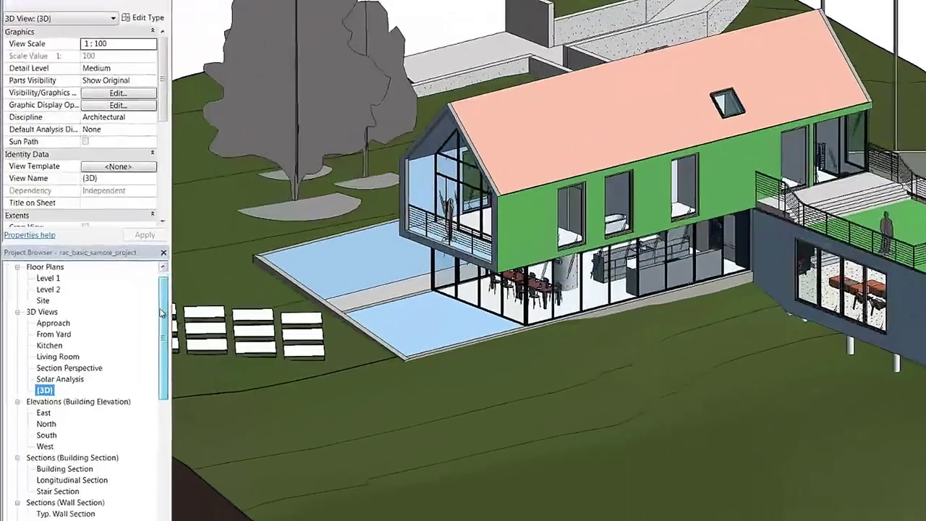
{"action": "left_click_drag", "start_coordinate": [245, 346], "coordinate": [248, 374]}
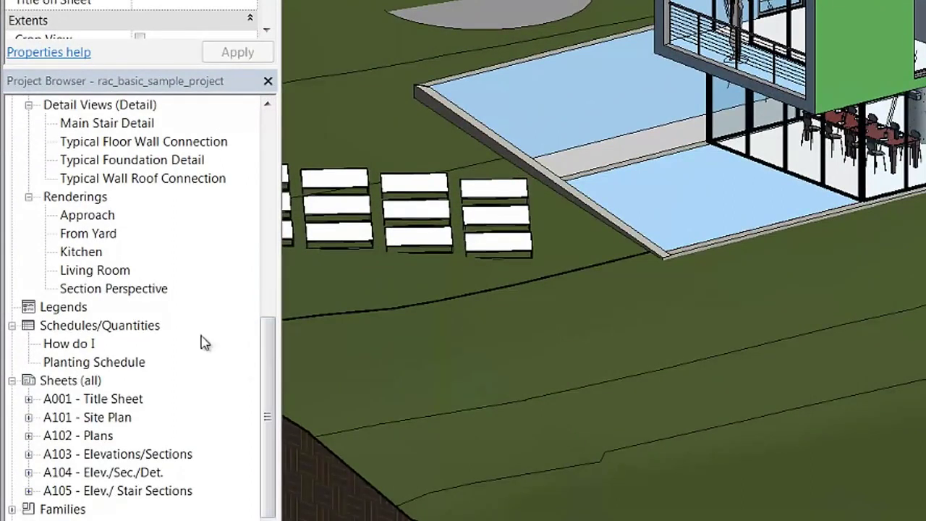
{"action": "left_click", "coordinate": [136, 331]}
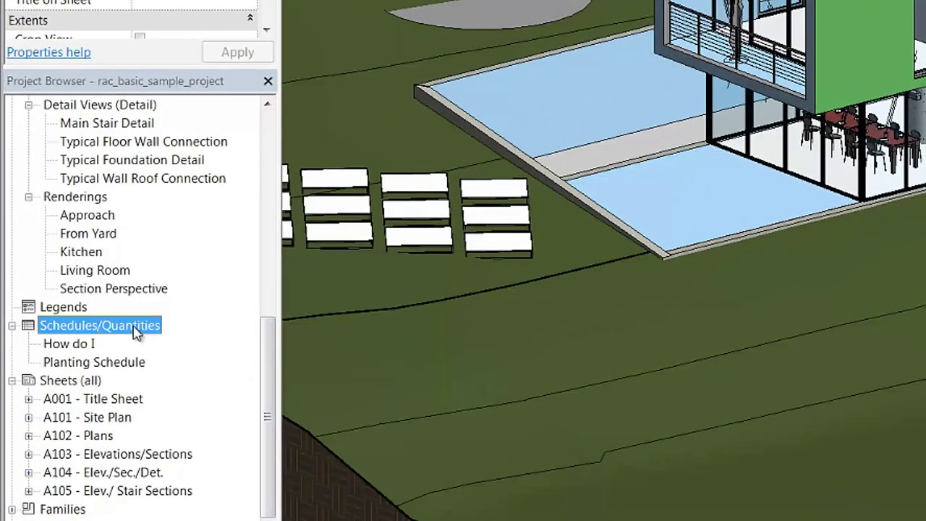
{"action": "right_click", "coordinate": [136, 331]}
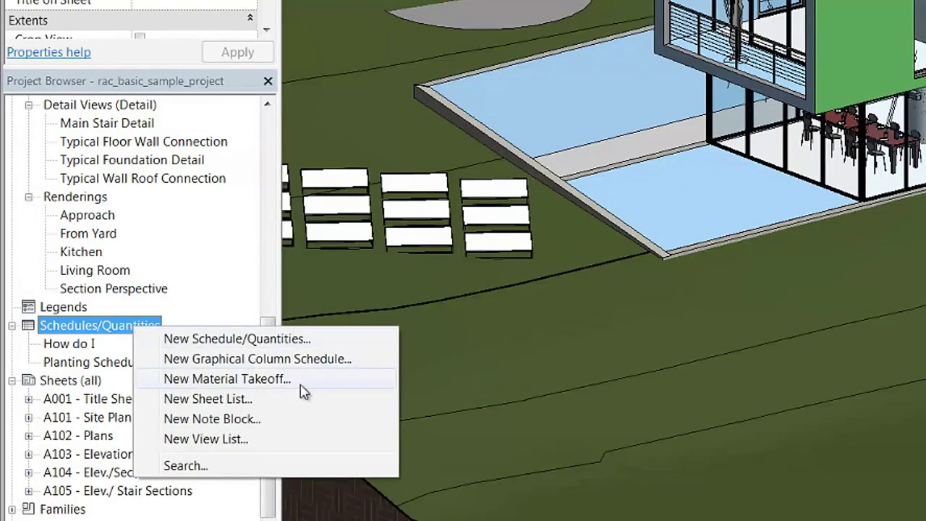
{"action": "left_click", "coordinate": [301, 379]}
{"action": "left_click_drag", "start_coordinate": [727, 141], "coordinate": [626, 142]}
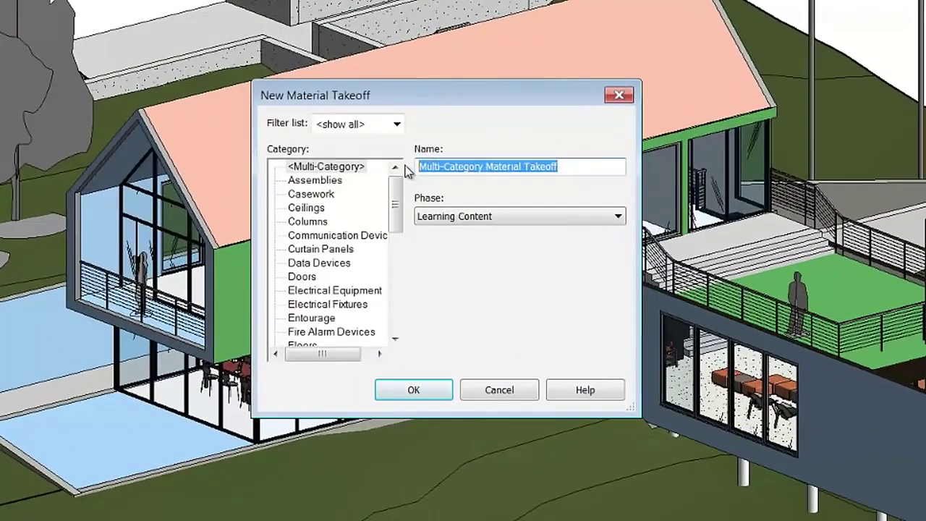
{"action": "type", "text": "Paint Schedule"}
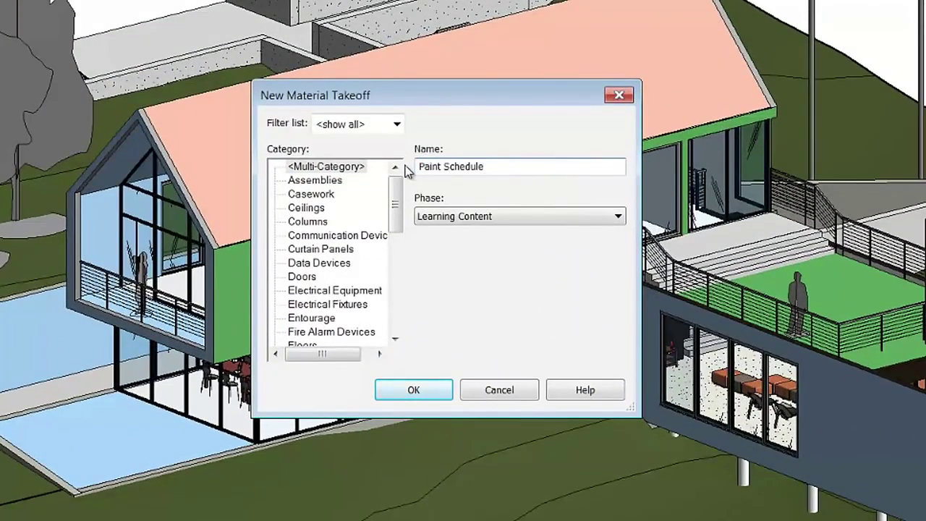
Step: Confirm the takeoff and add the Family and Type and Material: Area fields
{"action": "left_click", "coordinate": [435, 390]}
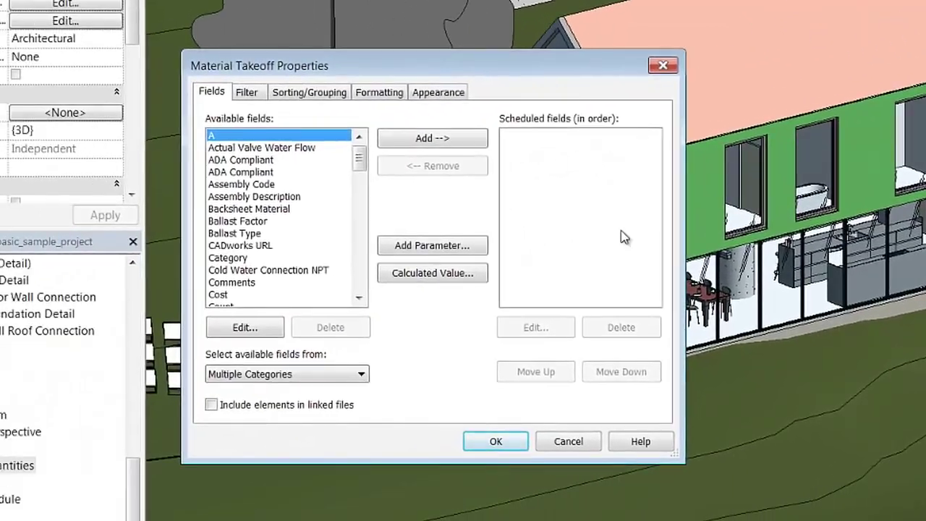
{"action": "left_click_drag", "start_coordinate": [247, 183], "coordinate": [248, 209]}
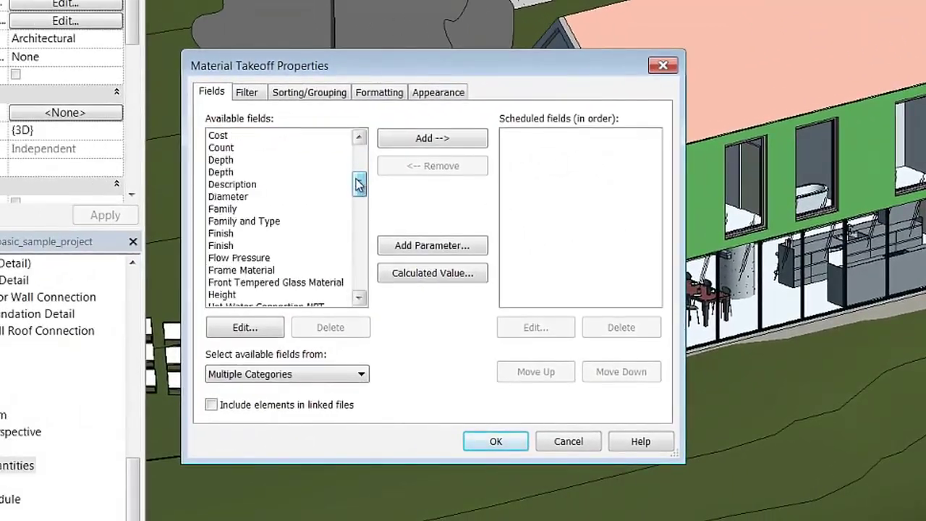
{"action": "left_click", "coordinate": [127, 246]}
{"action": "left_click", "coordinate": [320, 162]}
{"action": "left_click_drag", "start_coordinate": [360, 186], "coordinate": [360, 220]}
{"action": "left_click", "coordinate": [231, 209]}
{"action": "left_click", "coordinate": [420, 137]}
Step: Add the Material: Manufacturer, Name and URL fields and create the schedule
{"action": "left_click", "coordinate": [258, 232]}
{"action": "left_click", "coordinate": [452, 136]}
{"action": "left_click", "coordinate": [242, 257]}
{"action": "left_click", "coordinate": [432, 138]}
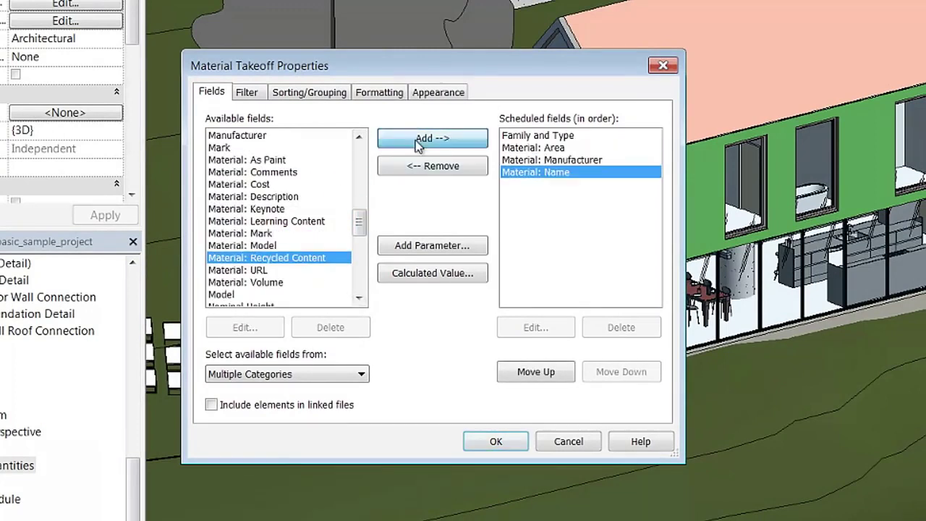
{"action": "left_click", "coordinate": [239, 270]}
{"action": "left_click", "coordinate": [432, 137]}
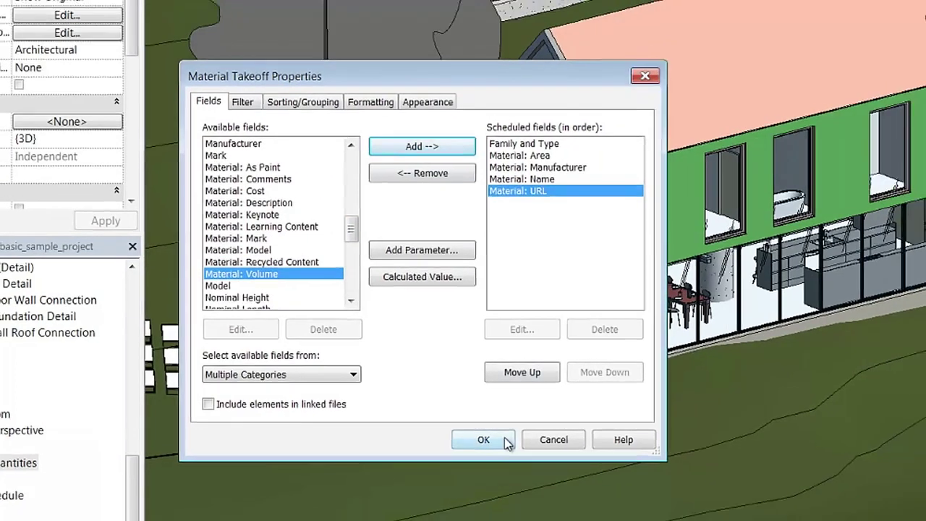
{"action": "left_click", "coordinate": [486, 442]}
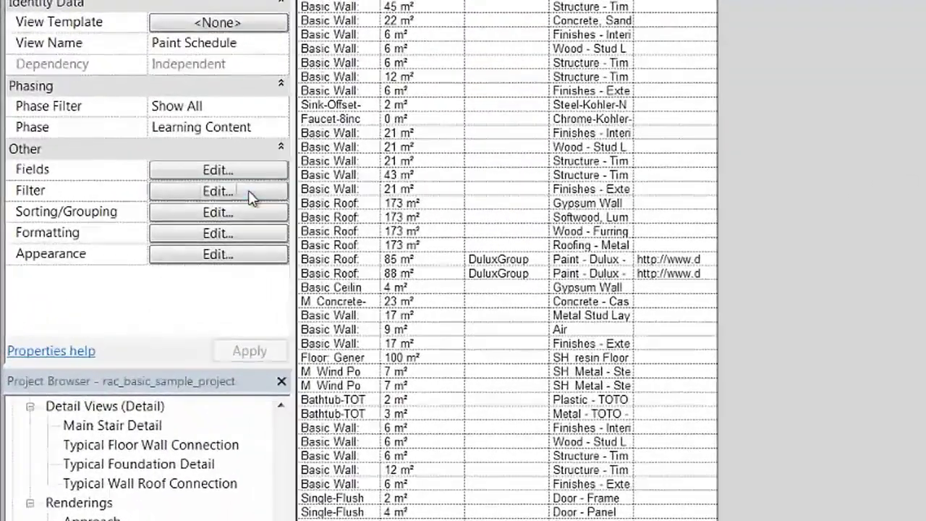
Step: Set the schedule filter to Material: Manufacturer equals DuluxGroup
{"action": "left_click", "coordinate": [195, 202]}
{"action": "left_click", "coordinate": [550, 248]}
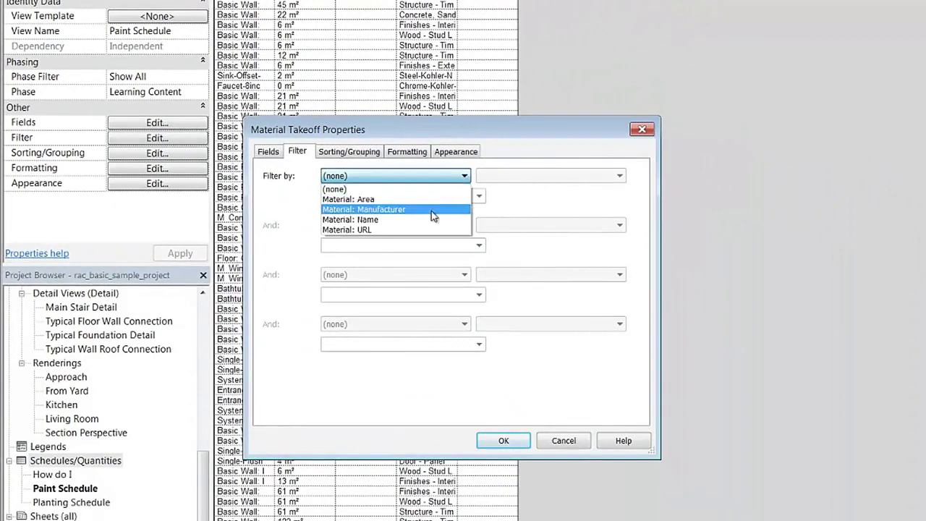
{"action": "left_click", "coordinate": [431, 209]}
{"action": "left_click", "coordinate": [478, 196]}
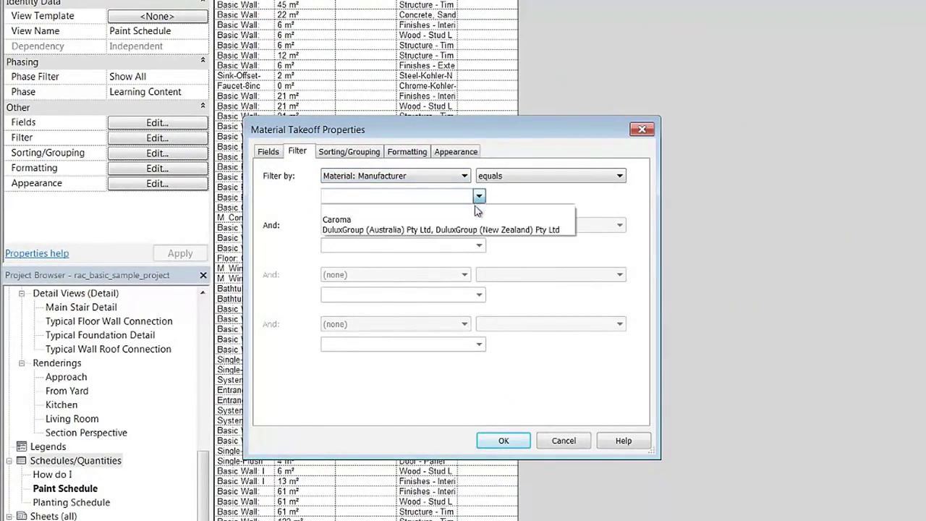
{"action": "left_click", "coordinate": [463, 229]}
{"action": "left_click", "coordinate": [504, 440]}
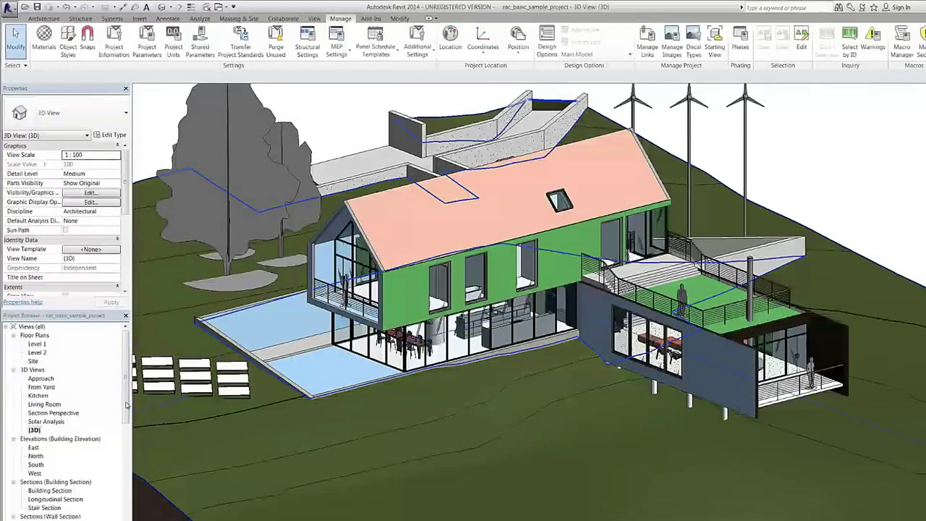
Step: Open the Paint Schedule view and follow the first row's Material: URL to Blue Shutters
{"action": "left_click_drag", "start_coordinate": [127, 394], "coordinate": [127, 488]}
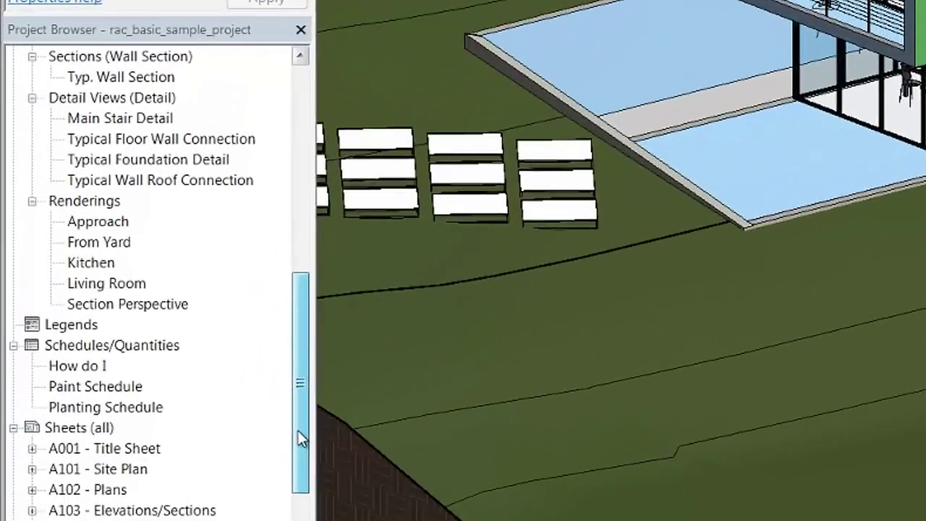
{"action": "double_click", "coordinate": [130, 388]}
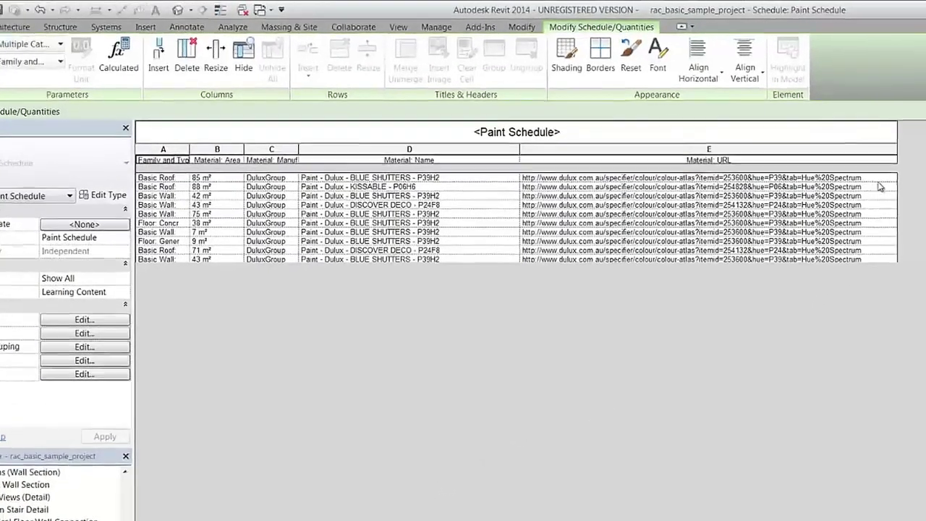
{"action": "left_click", "coordinate": [891, 168]}
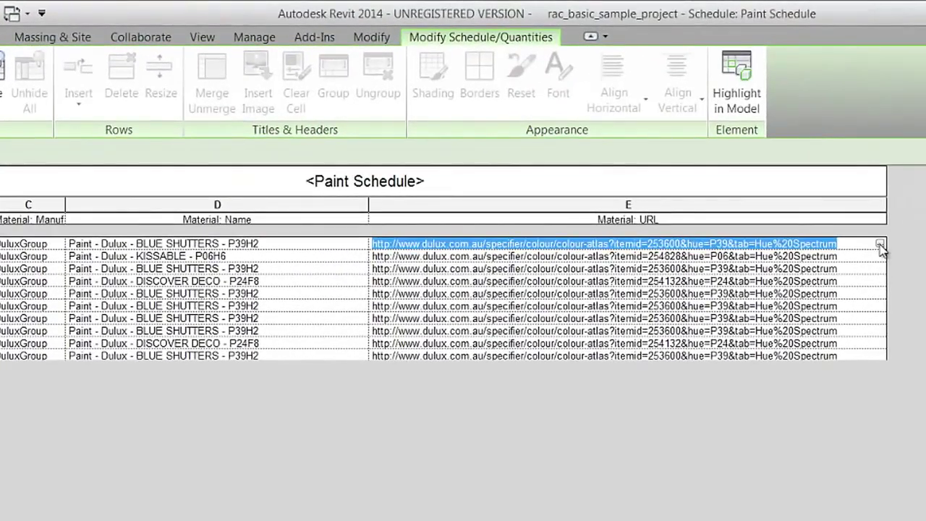
{"action": "left_click", "coordinate": [879, 245]}
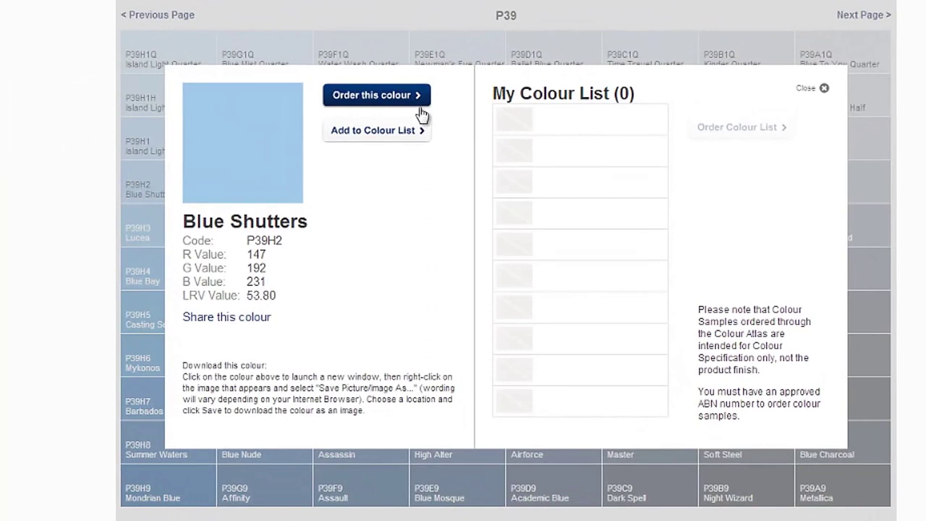
Step: Order a Blue Shutters sample, log in with the account e-mail and password, open Colour Samples
{"action": "left_click", "coordinate": [420, 114]}
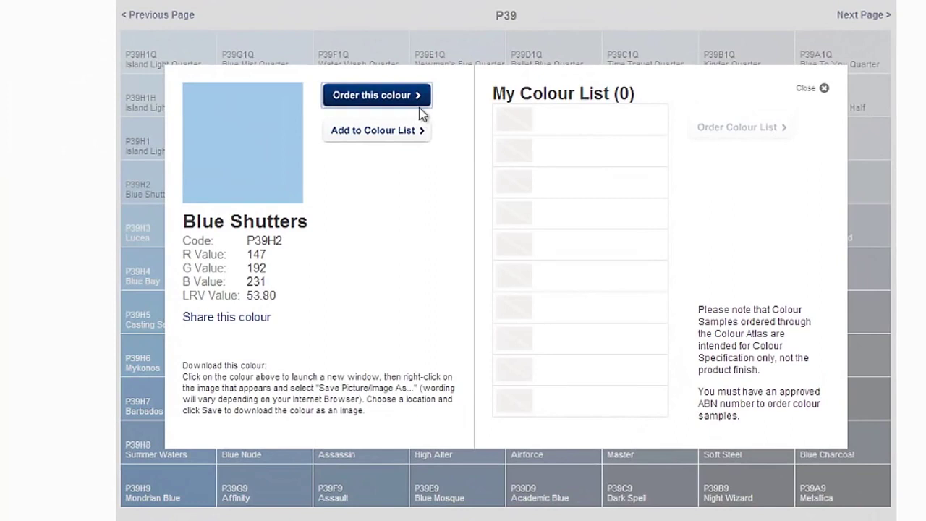
{"action": "left_click", "coordinate": [326, 207]}
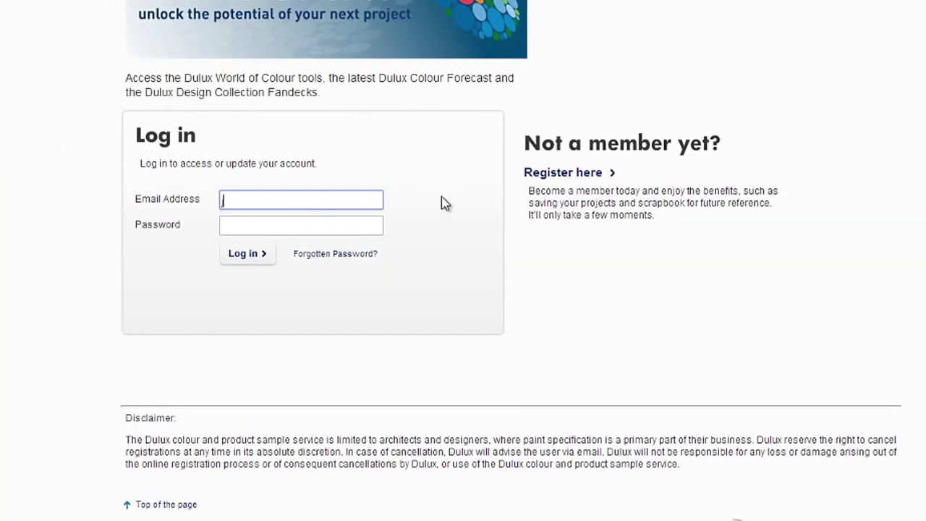
{"action": "key", "text": "Tab"}
{"action": "type", "text": "••"}
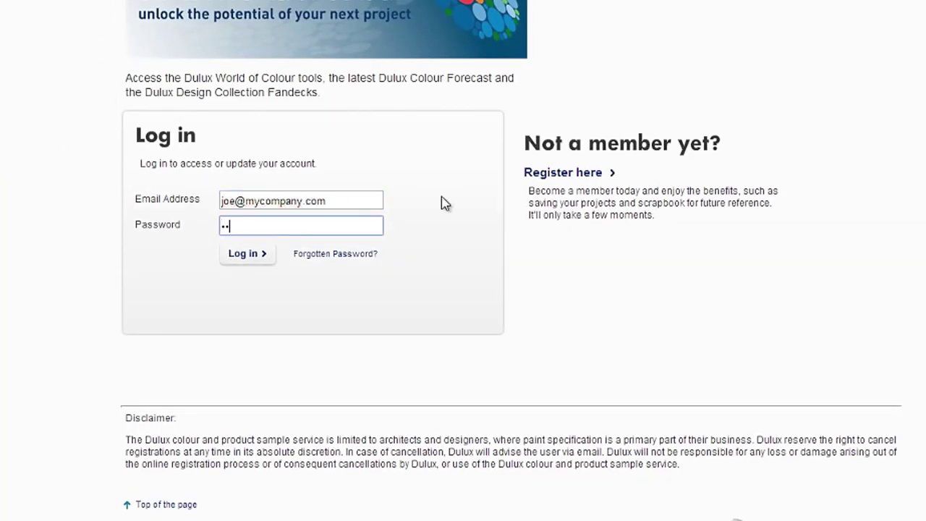
{"action": "left_click", "coordinate": [264, 255]}
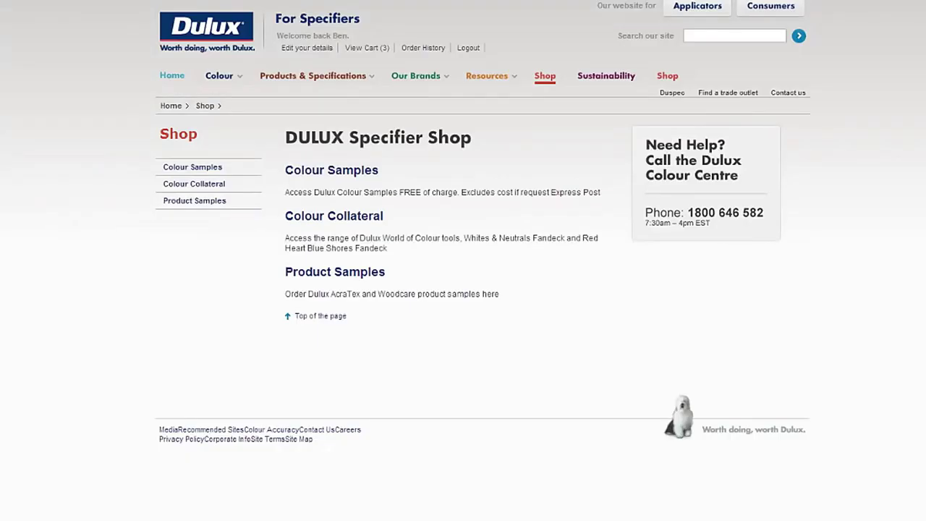
{"action": "left_click", "coordinate": [354, 177]}
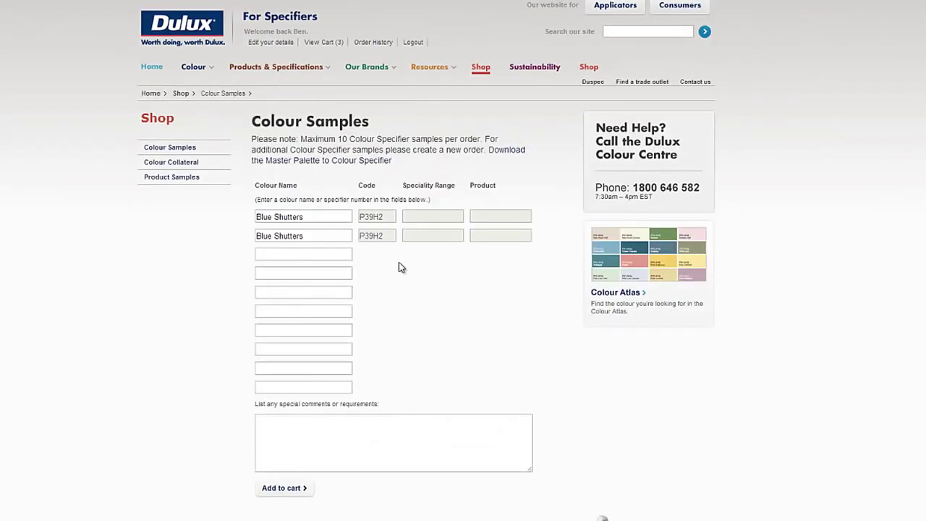